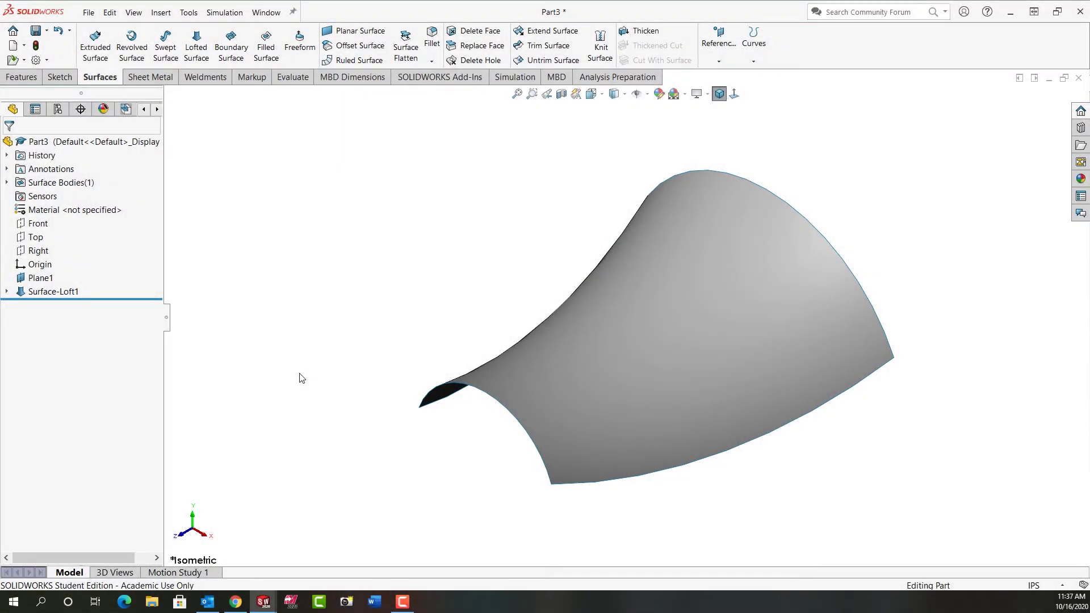
- Create a new blank part document, Part4, with Ctrl+N
{"action": "key", "text": "ctrl+n"}
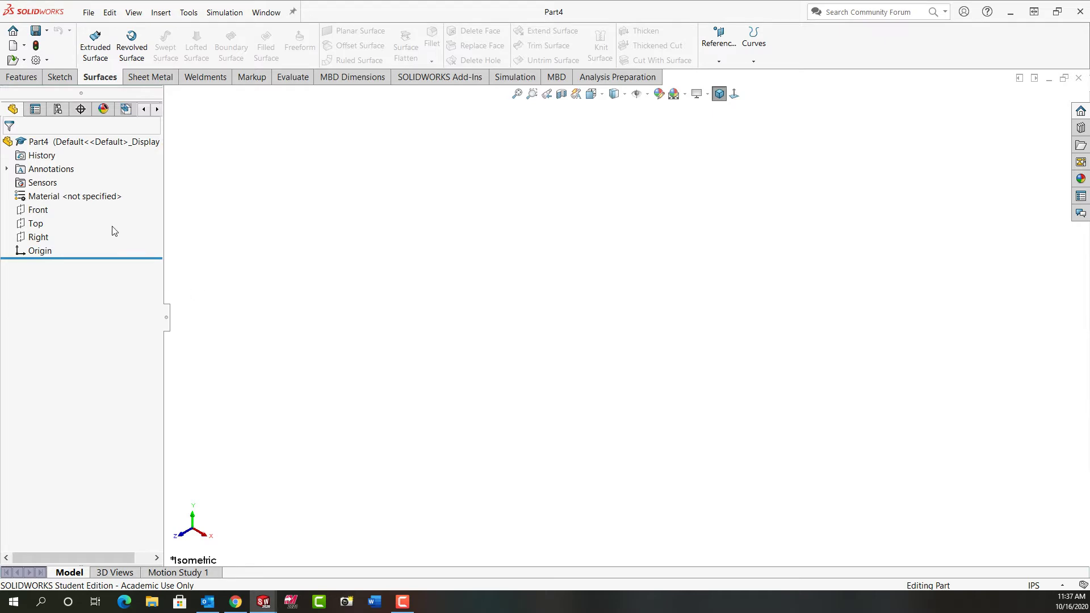
- Create Plane1 offset 3.000in from the Front plane, flipped to its other side
{"action": "left_click", "coordinate": [39, 211]}
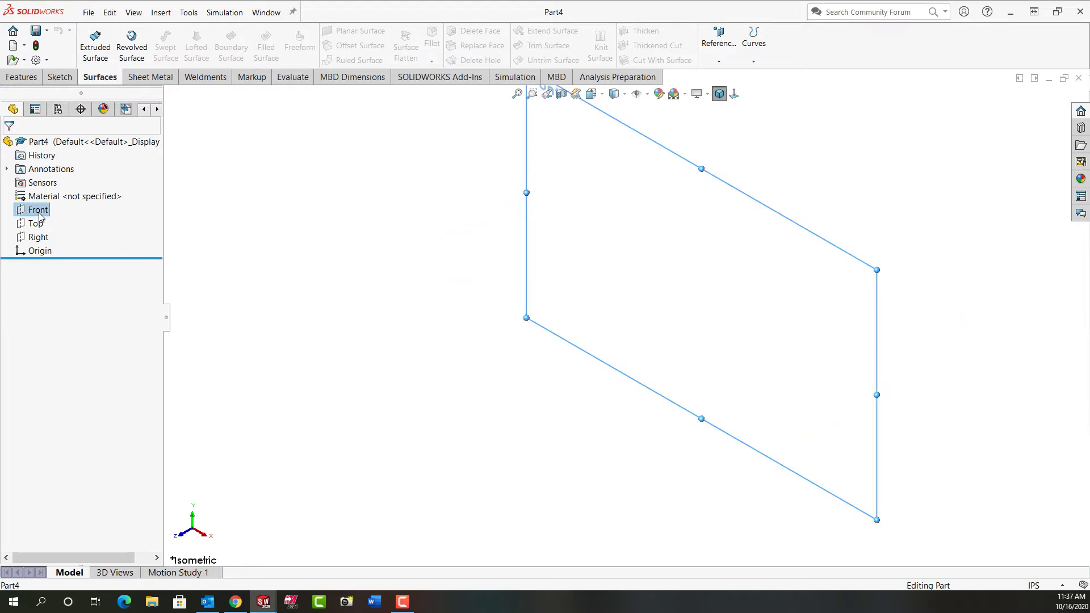
{"action": "left_click", "coordinate": [719, 56]}
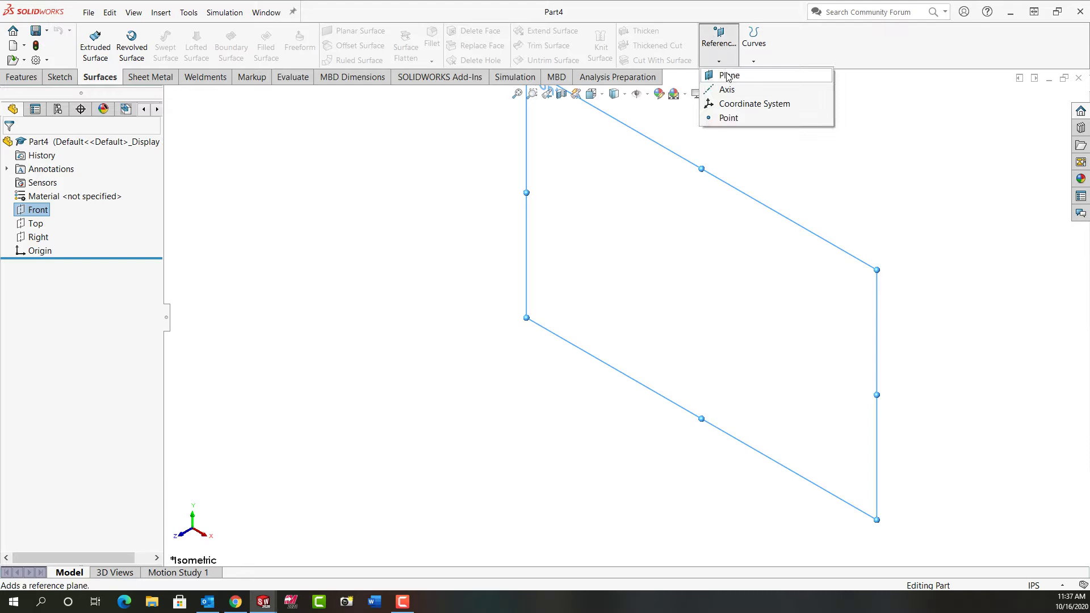
{"action": "left_click", "coordinate": [729, 76]}
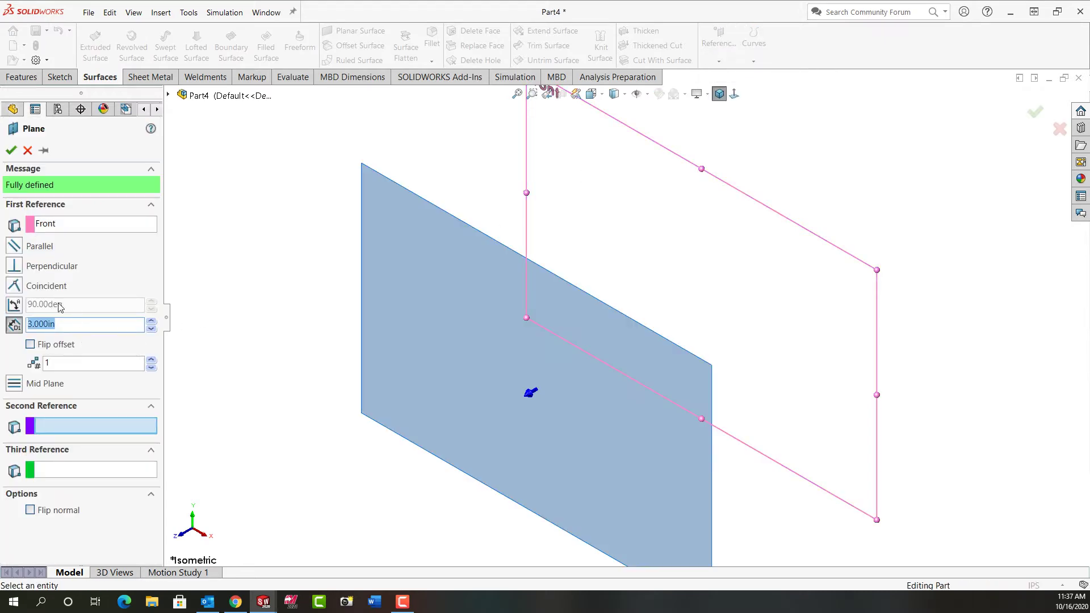
{"action": "left_click", "coordinate": [30, 345]}
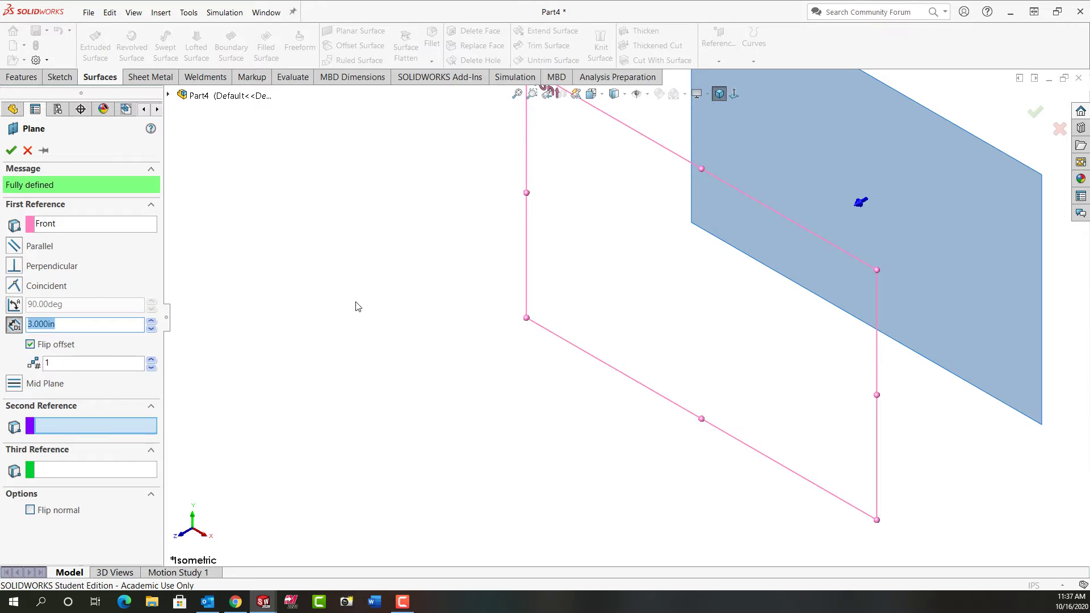
{"action": "key", "text": "f"}
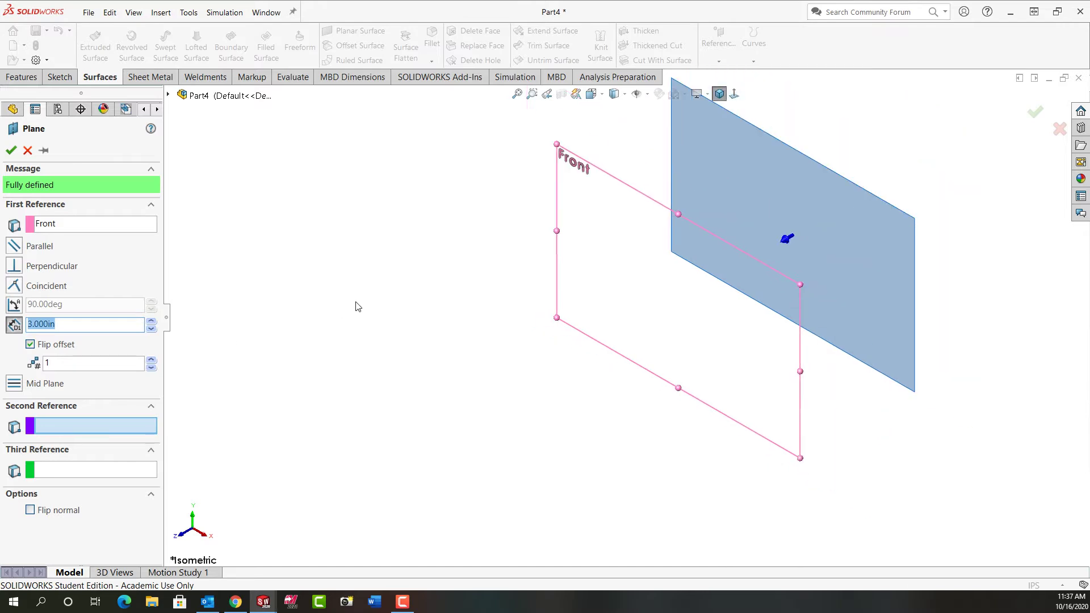
{"action": "left_click", "coordinate": [11, 150]}
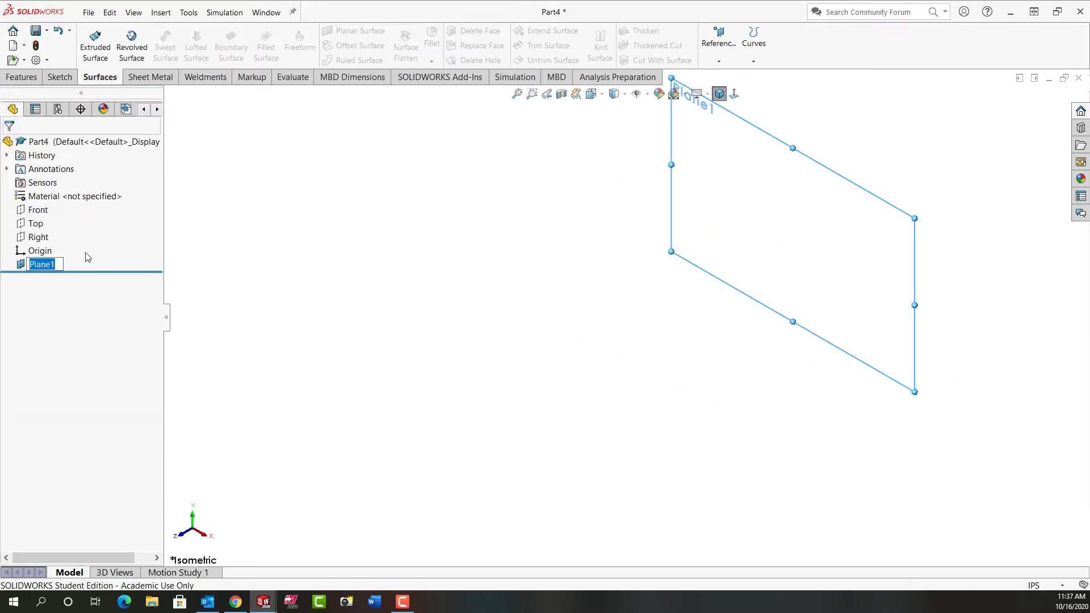
- Start a new sketch on Plane1
{"action": "left_click", "coordinate": [196, 278]}
{"action": "right_click", "coordinate": [45, 265]}
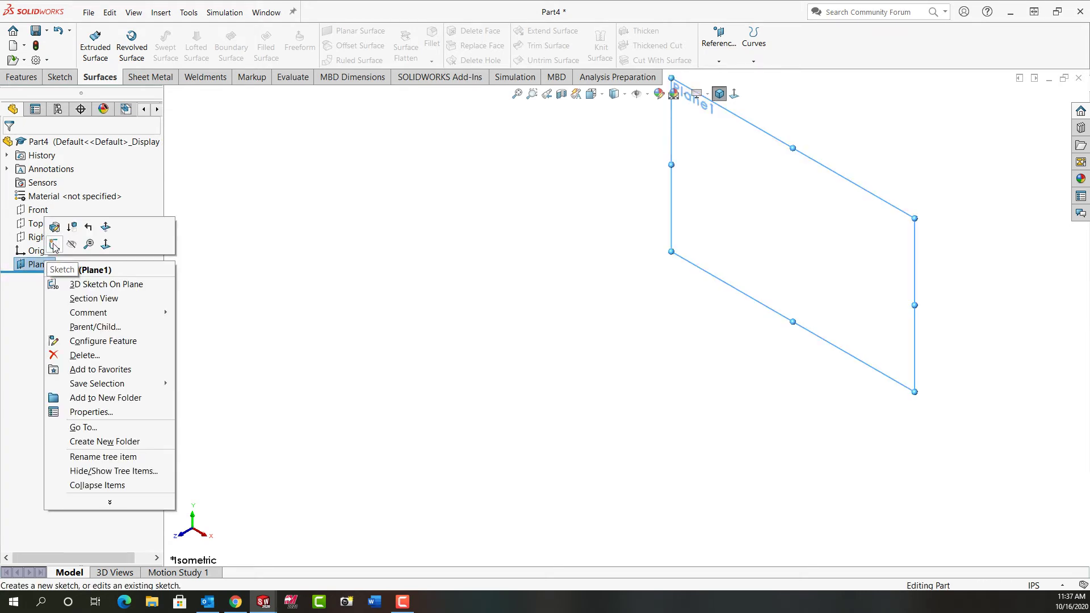
{"action": "left_click", "coordinate": [55, 246]}
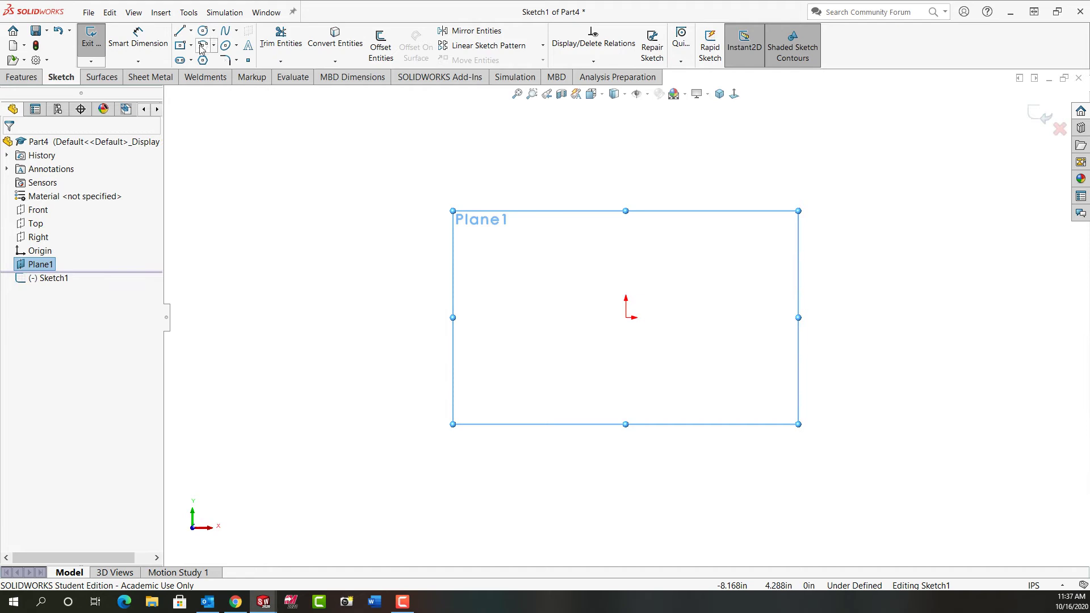
- Draw a three-point arc spanning either side of the origin, bulging upward
{"action": "left_click", "coordinate": [202, 49]}
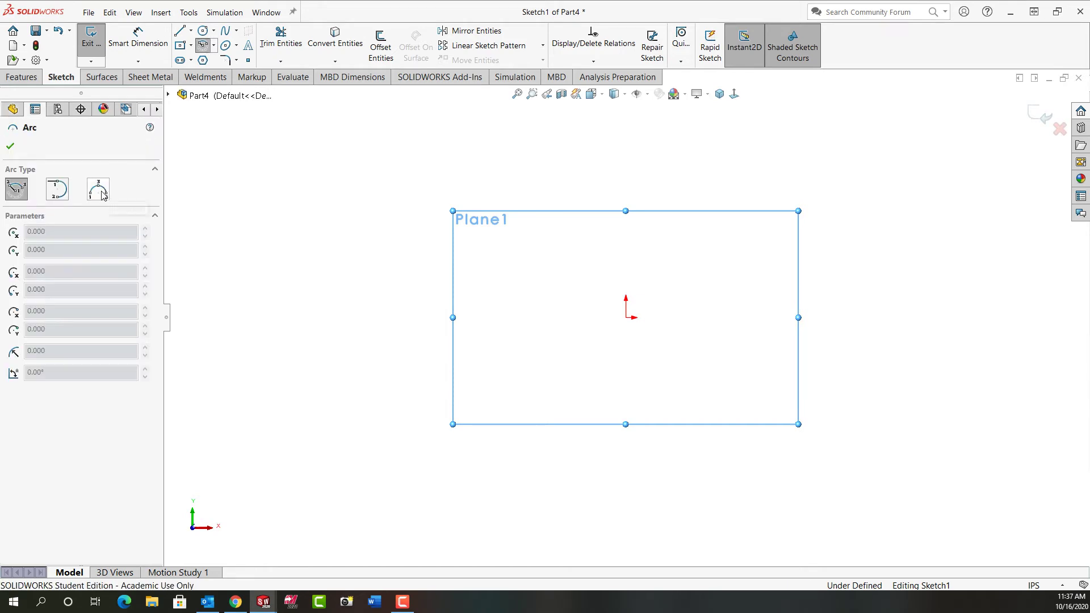
{"action": "left_click", "coordinate": [102, 193]}
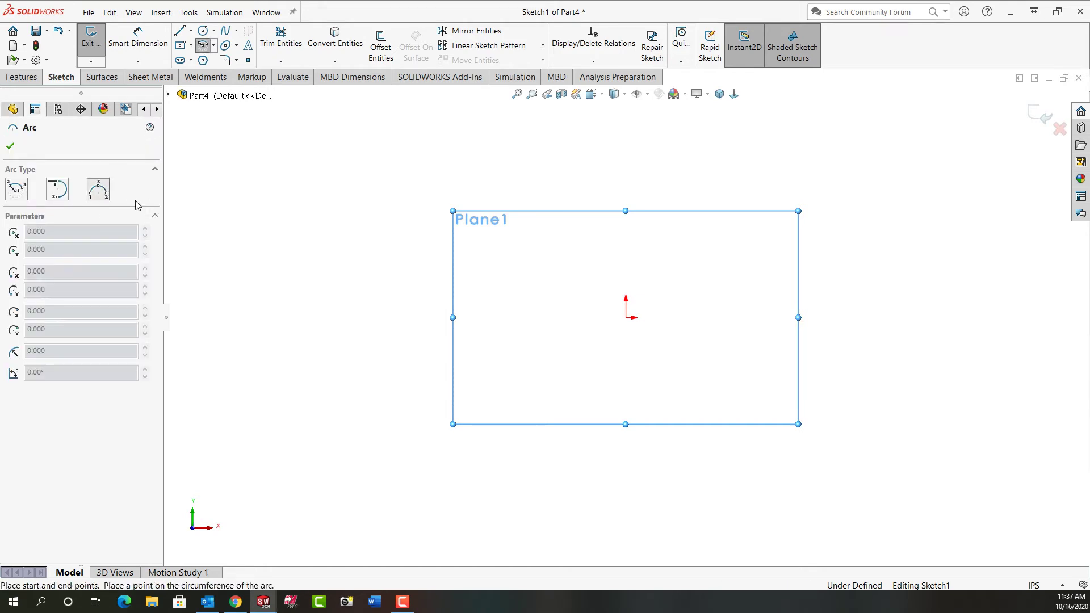
{"action": "left_click", "coordinate": [749, 318]}
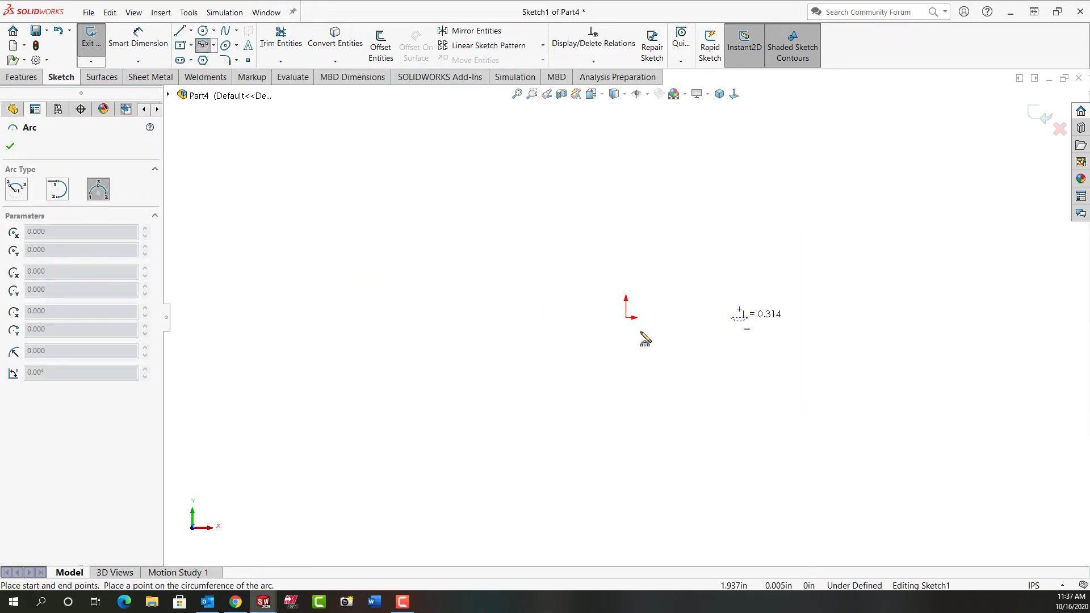
{"action": "left_click", "coordinate": [518, 318]}
{"action": "left_click", "coordinate": [617, 254]}
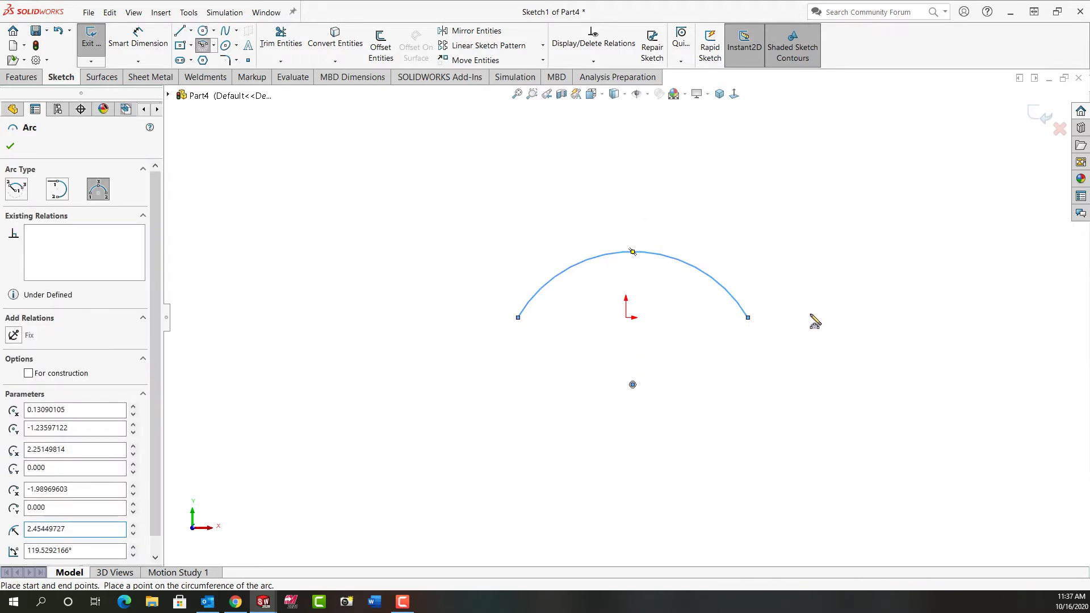
- Dimension the arc to R1.5 with its centre .625 below the origin
{"action": "right_click_drag", "start_coordinate": [811, 325], "coordinate": [812, 264]}
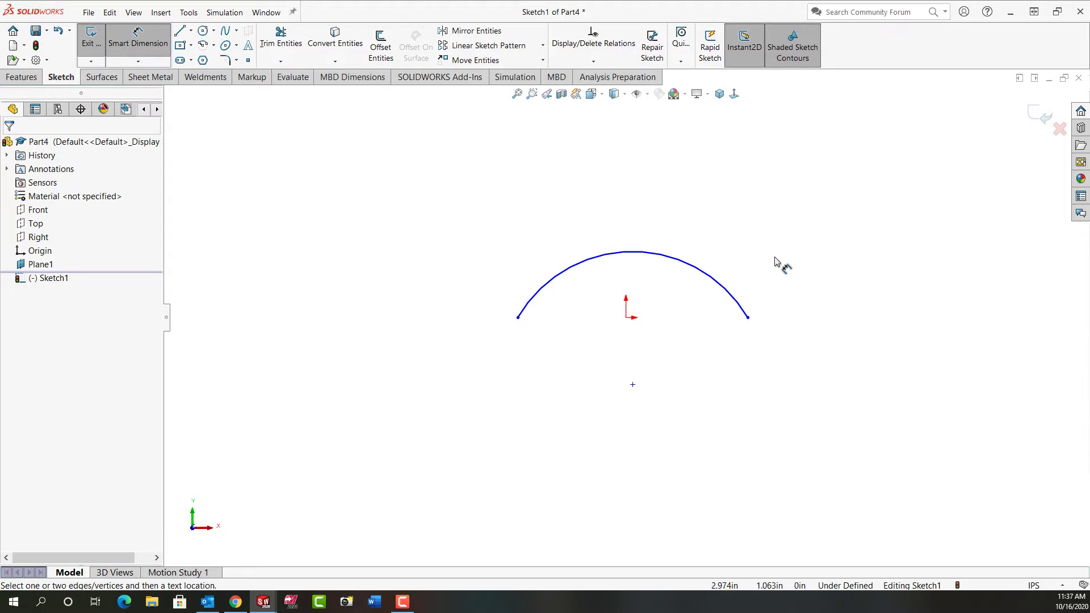
{"action": "left_click", "coordinate": [710, 282]}
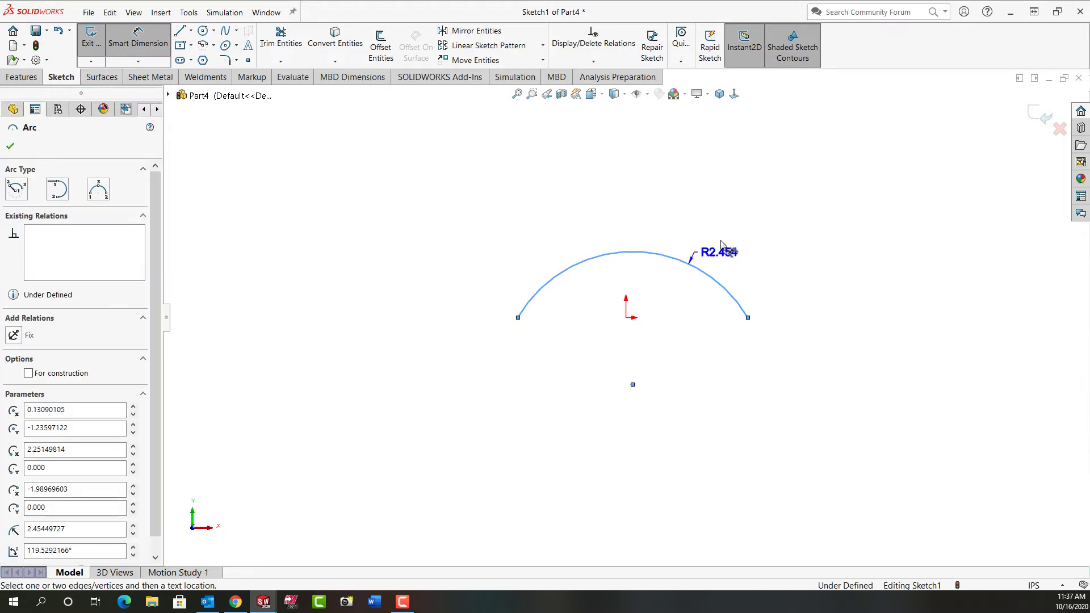
{"action": "left_click", "coordinate": [732, 223]}
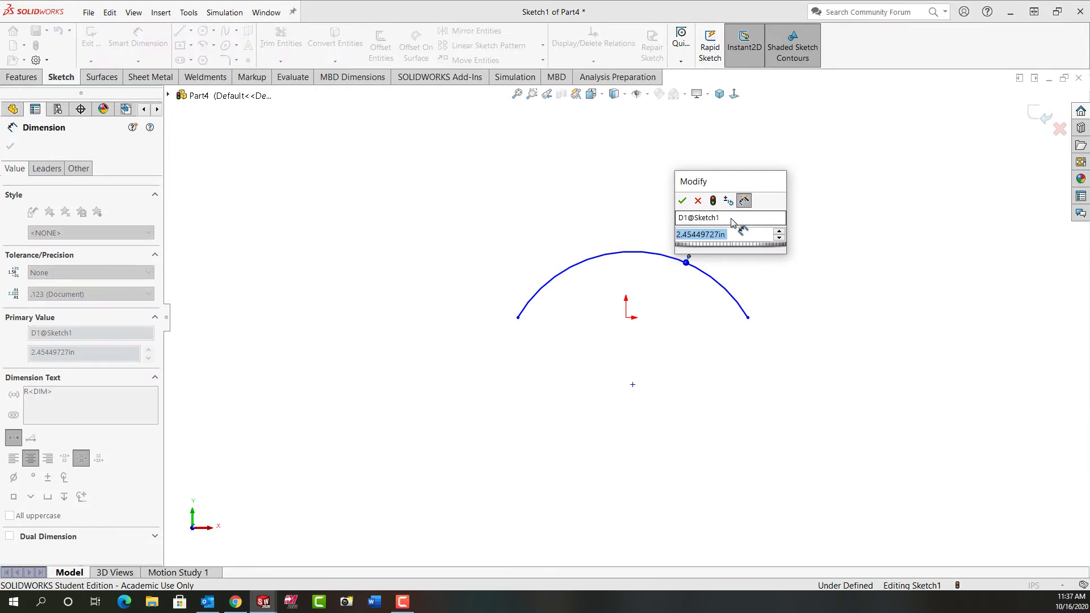
{"action": "type", "text": "1.5"}
{"action": "key", "text": "Return"}
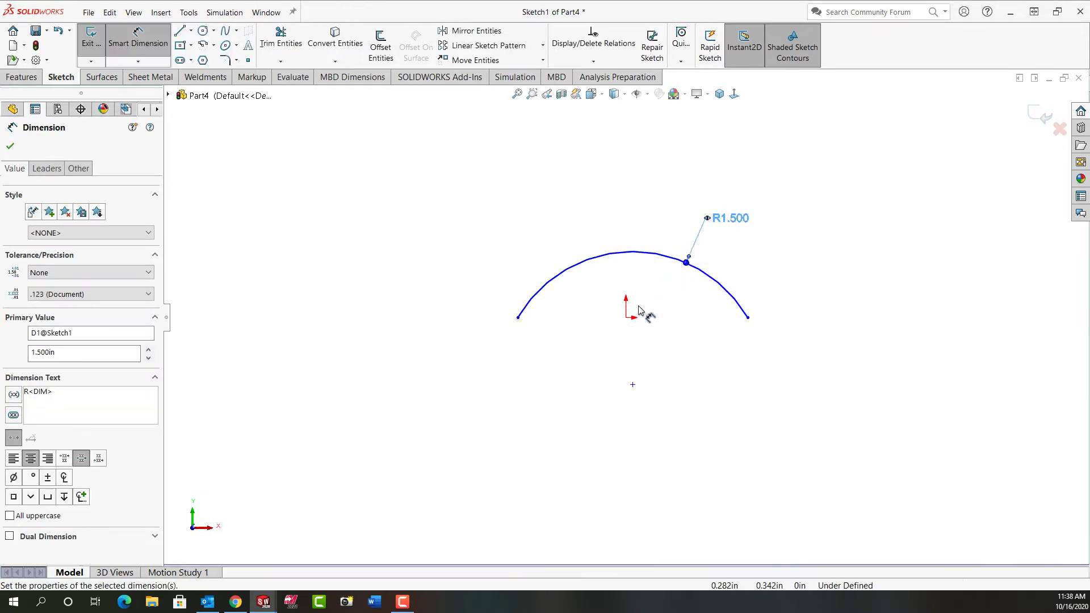
{"action": "left_click", "coordinate": [626, 318]}
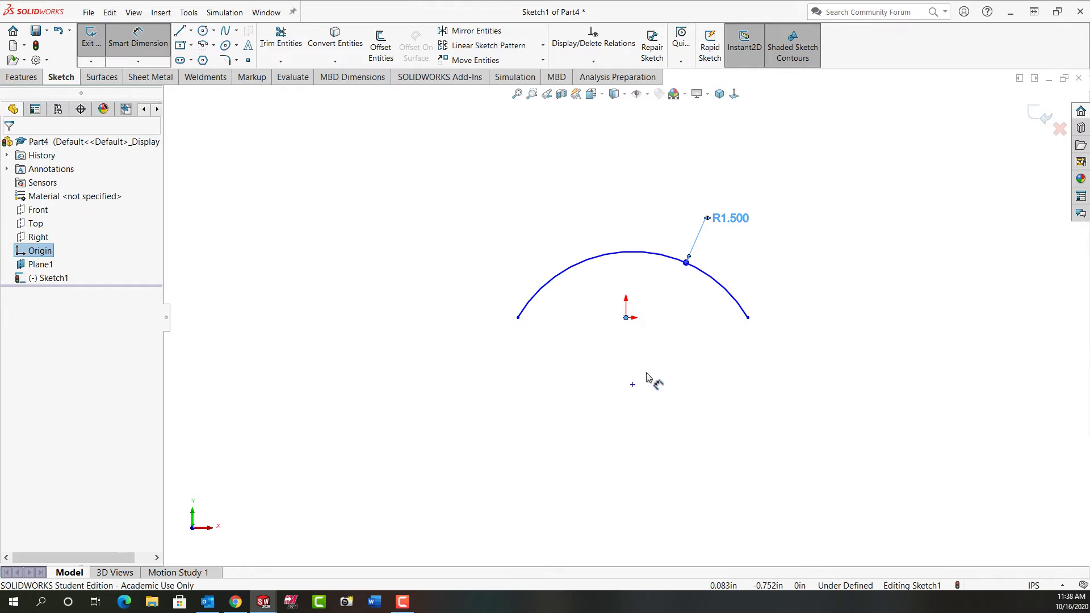
{"action": "left_click", "coordinate": [633, 384]}
{"action": "left_click", "coordinate": [679, 366]}
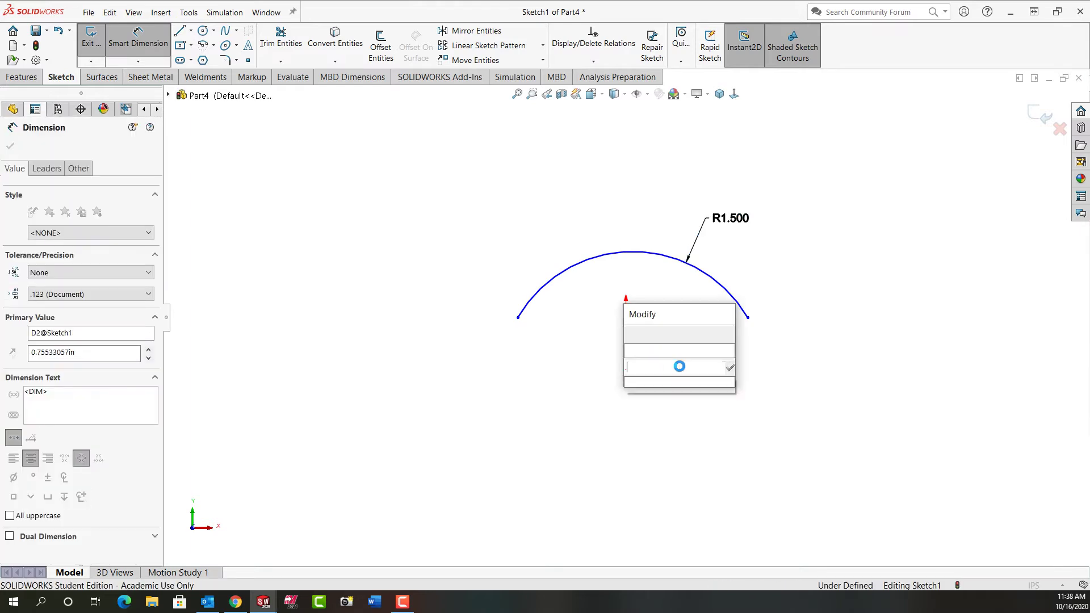
{"action": "key", "text": "Return"}
{"action": "key", "text": "Escape"}
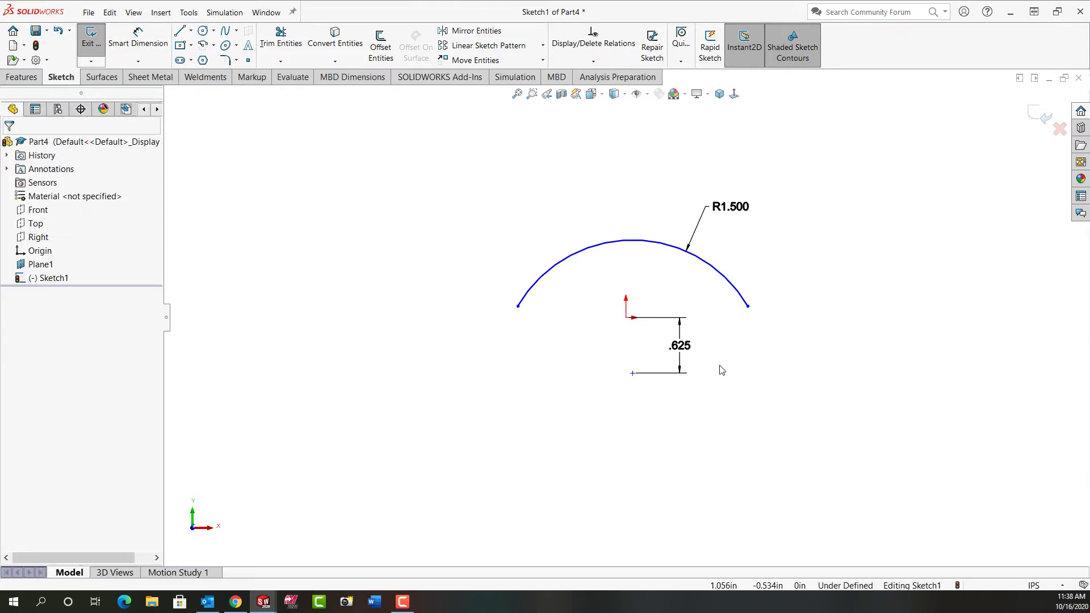
- Align the arc centre vertically with the origin, level its endpoints with it, and exit the sketch
{"action": "left_click", "coordinate": [625, 318]}
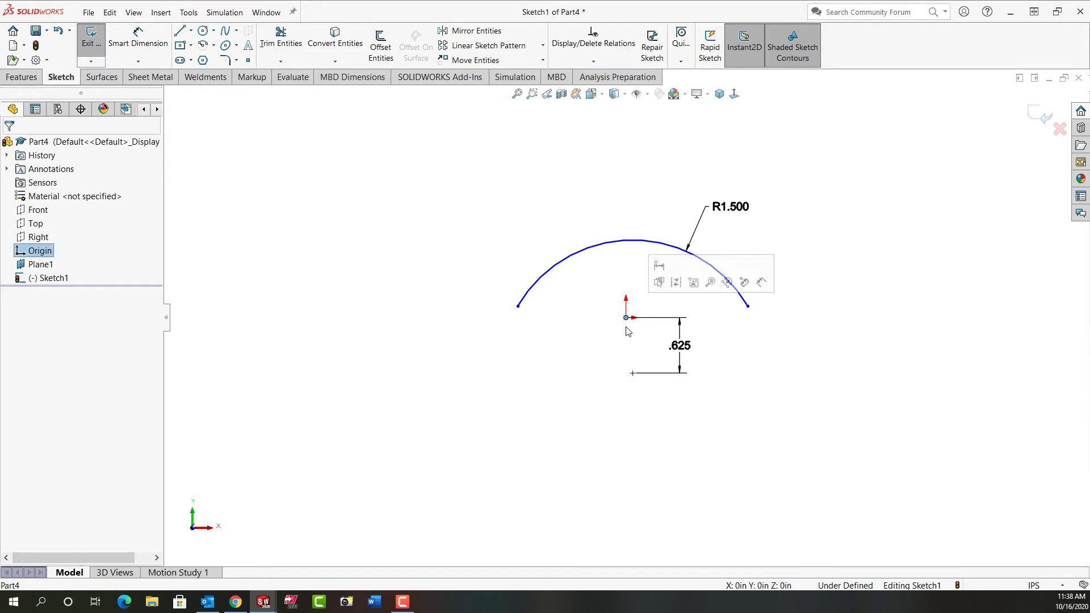
{"action": "left_click", "coordinate": [633, 374], "text": "ctrl"}
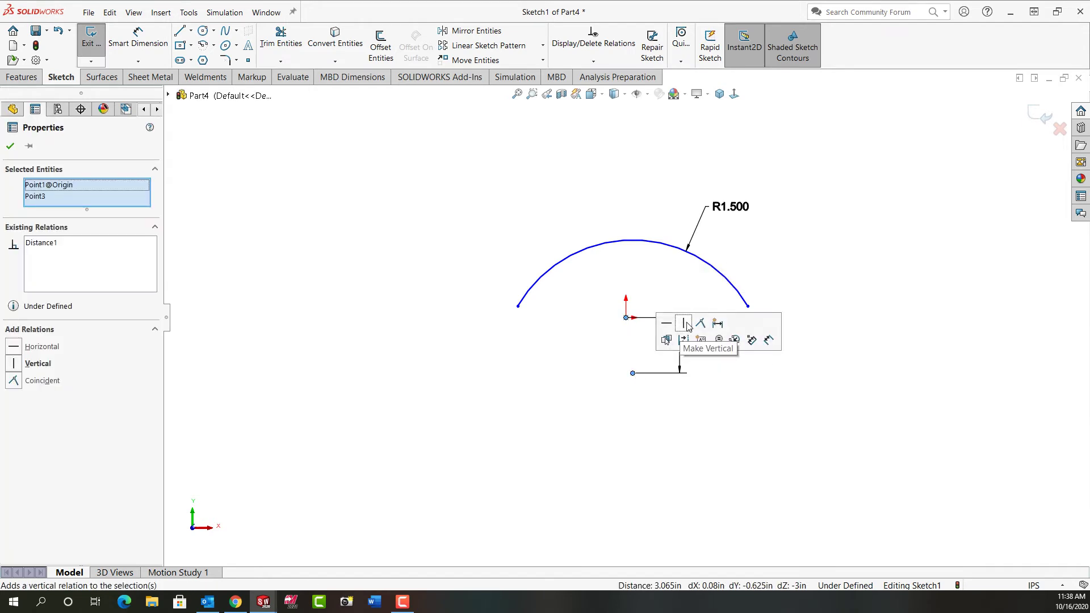
{"action": "left_click", "coordinate": [687, 328]}
{"action": "left_click", "coordinate": [538, 316]}
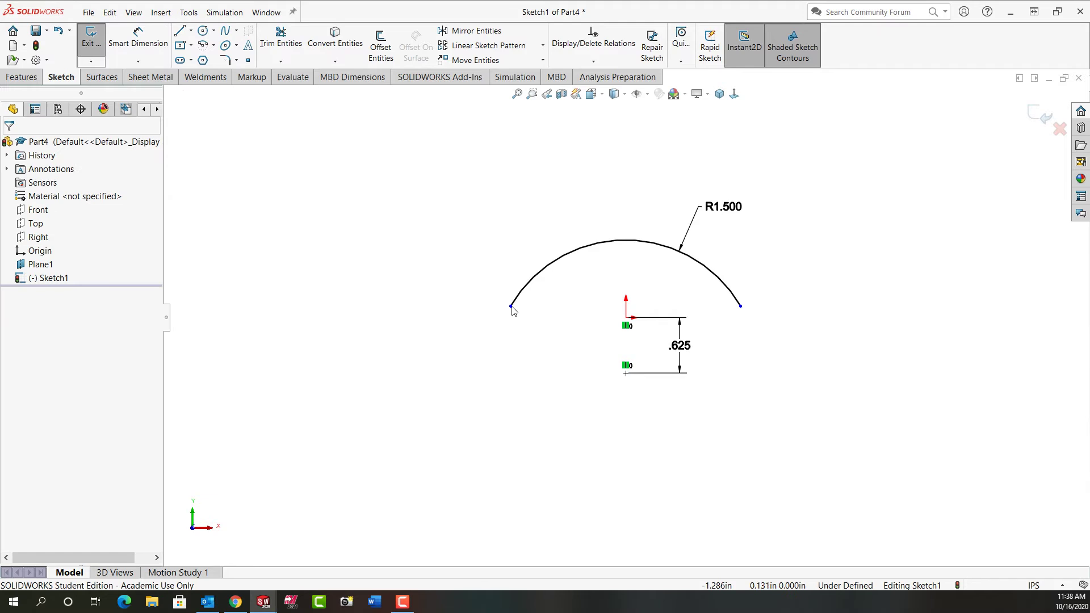
{"action": "left_click", "coordinate": [511, 307]}
{"action": "left_click", "coordinate": [627, 321], "text": "ctrl"}
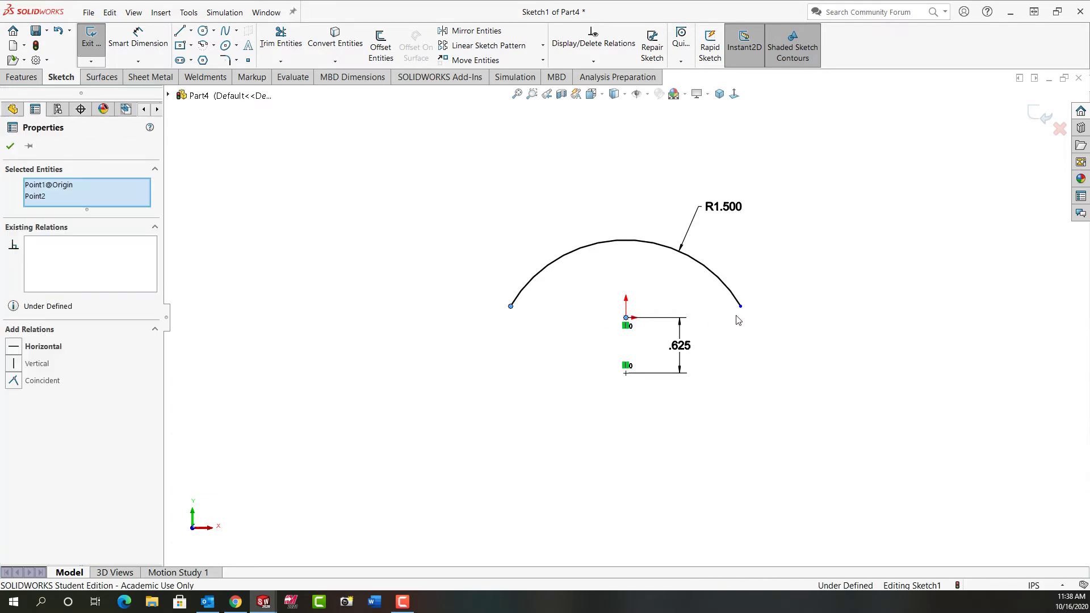
{"action": "left_click", "coordinate": [741, 308], "text": "ctrl"}
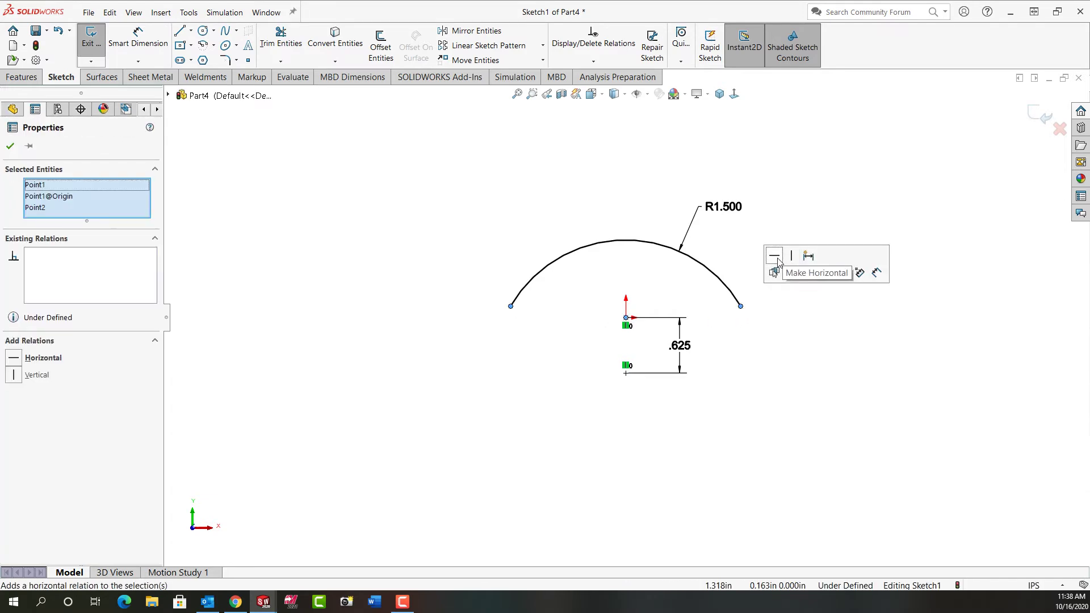
{"action": "left_click", "coordinate": [774, 256]}
{"action": "left_click", "coordinate": [729, 486]}
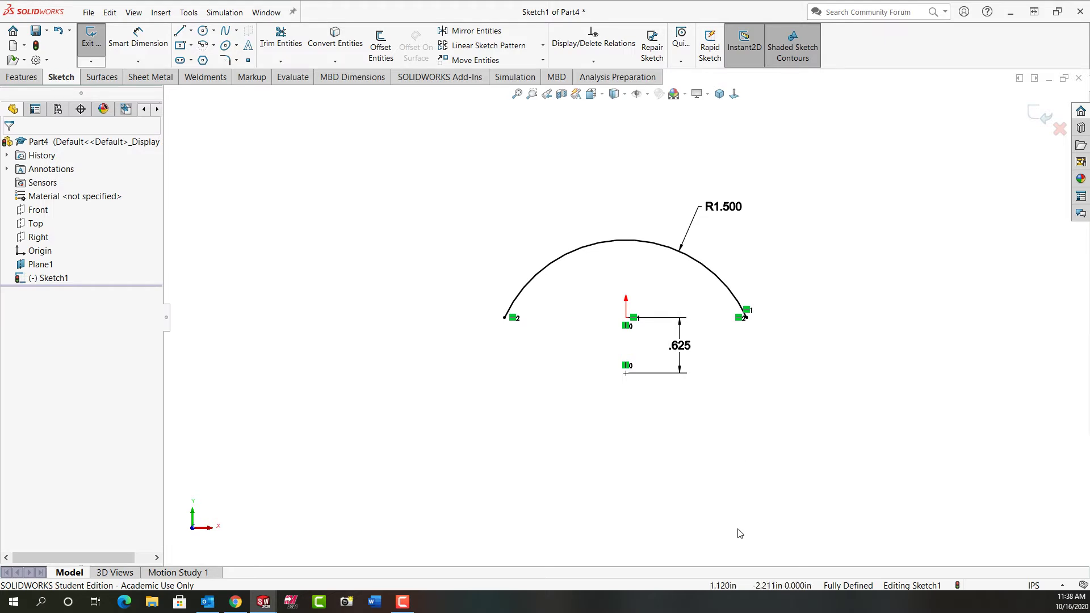
{"action": "right_click", "coordinate": [798, 427]}
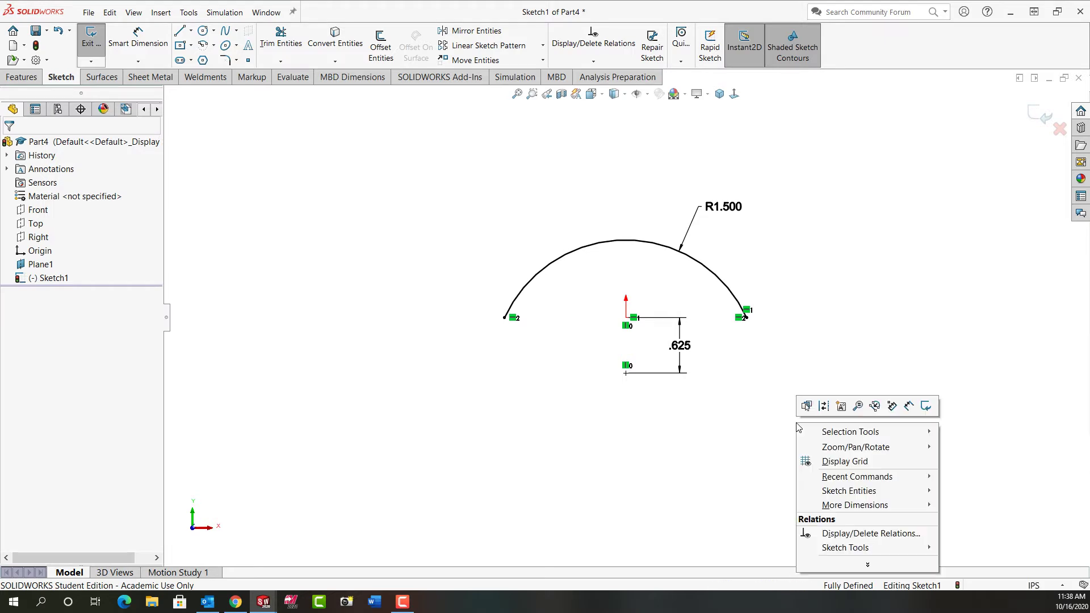
{"action": "left_click", "coordinate": [929, 410]}
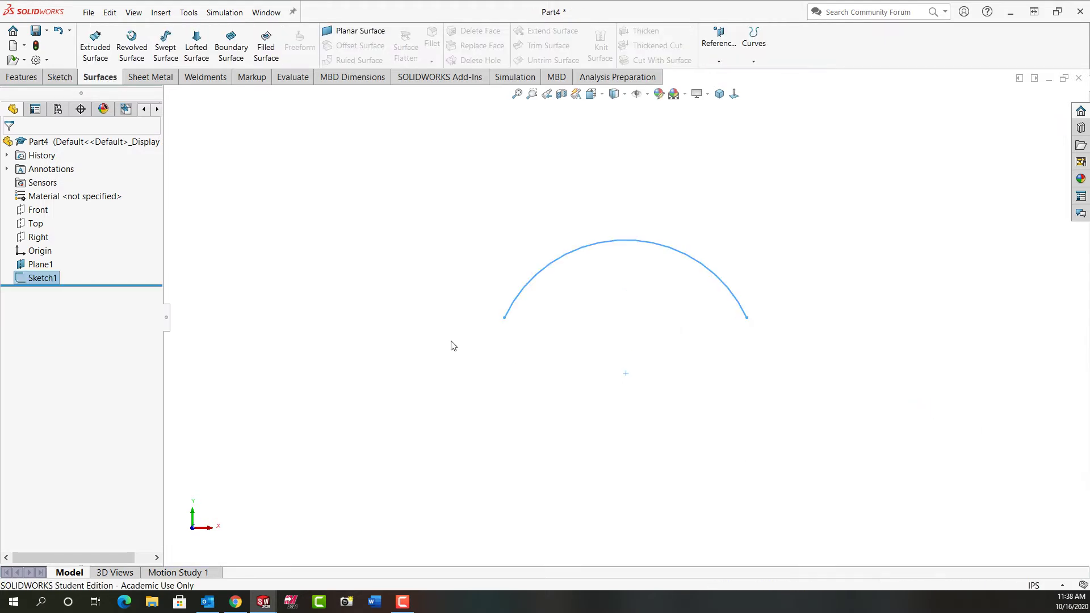
- Sketch a three-point arc on the Front plane across the origin
{"action": "left_click", "coordinate": [40, 210]}
{"action": "left_click", "coordinate": [44, 196]}
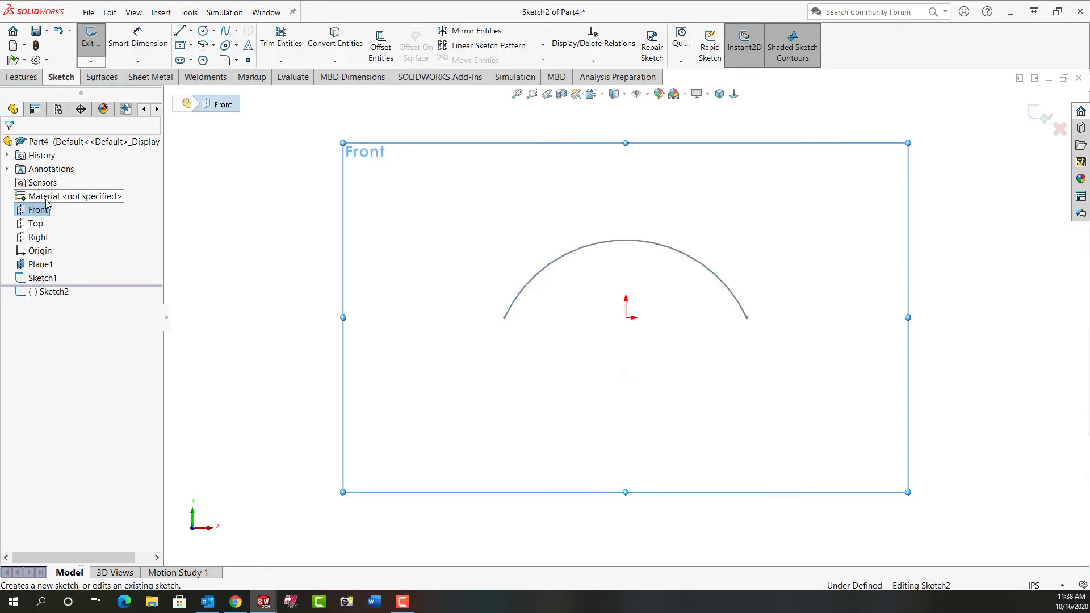
{"action": "left_click", "coordinate": [203, 45]}
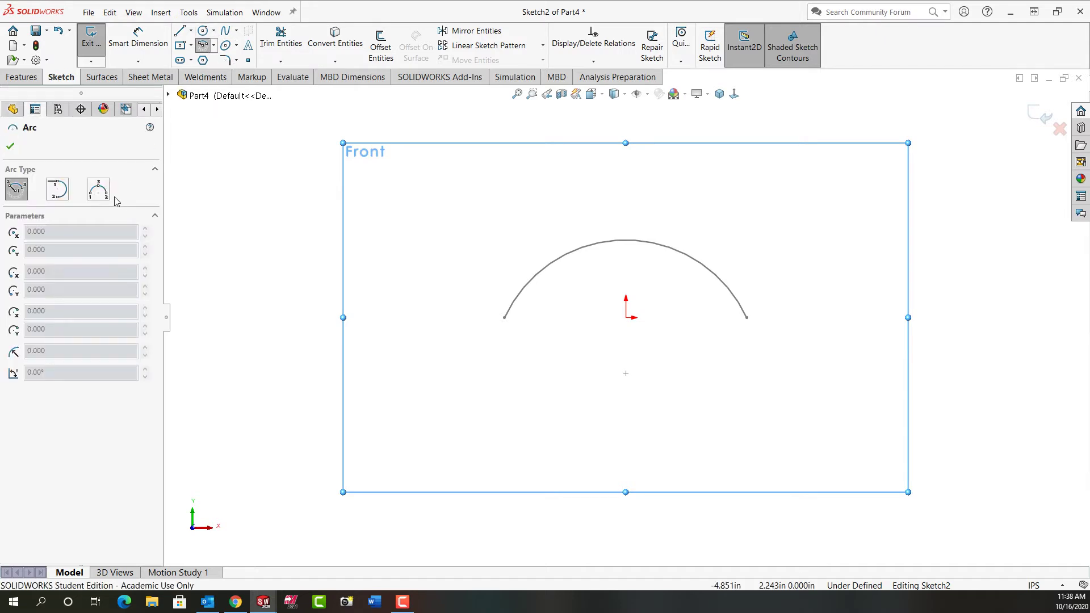
{"action": "left_click", "coordinate": [98, 189]}
{"action": "left_click", "coordinate": [562, 317]}
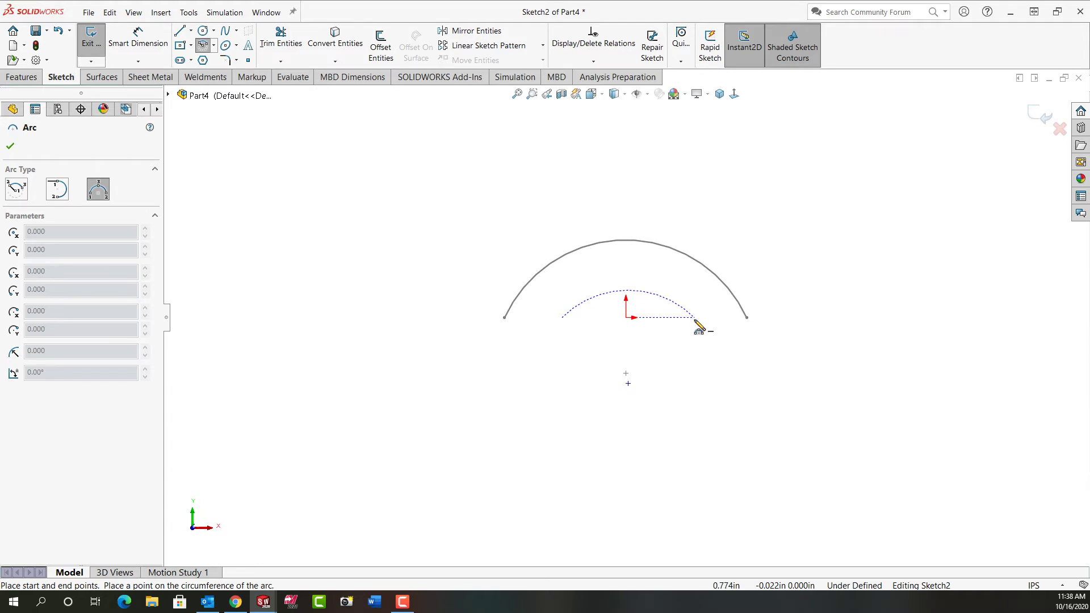
{"action": "left_click", "coordinate": [695, 319]}
{"action": "left_click", "coordinate": [634, 292]}
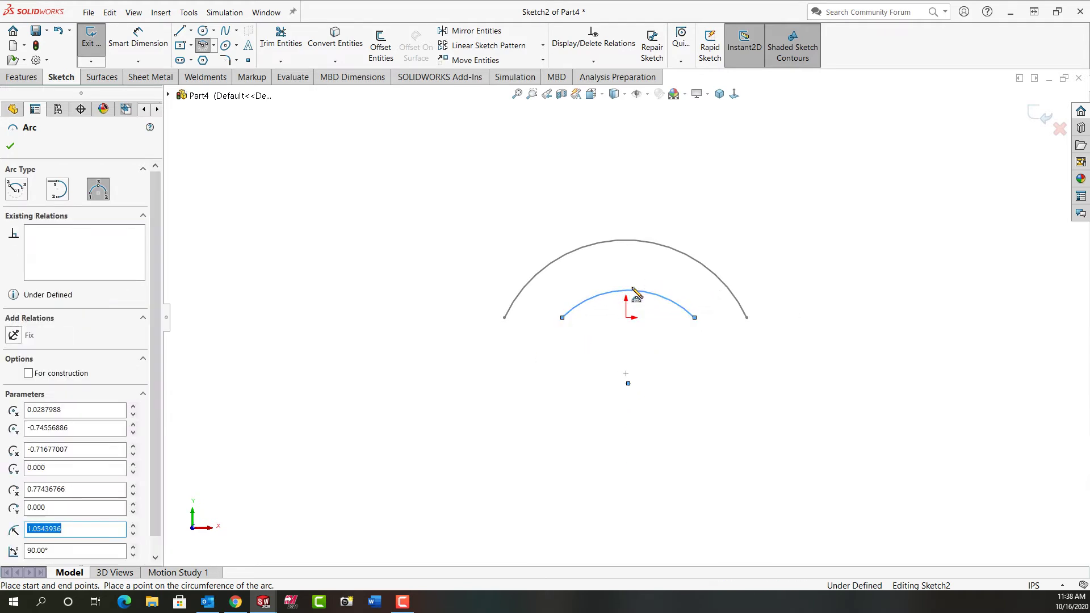
{"action": "key", "text": "Escape"}
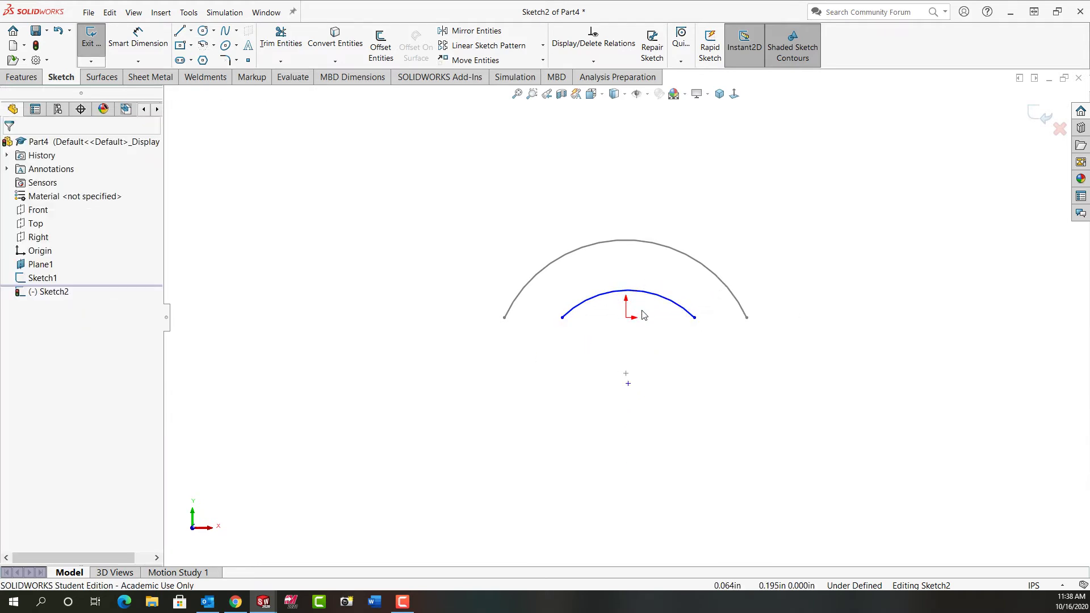
- Make the arc centre vertical with the origin and both arc ends horizontal with it
{"action": "left_click", "coordinate": [628, 384]}
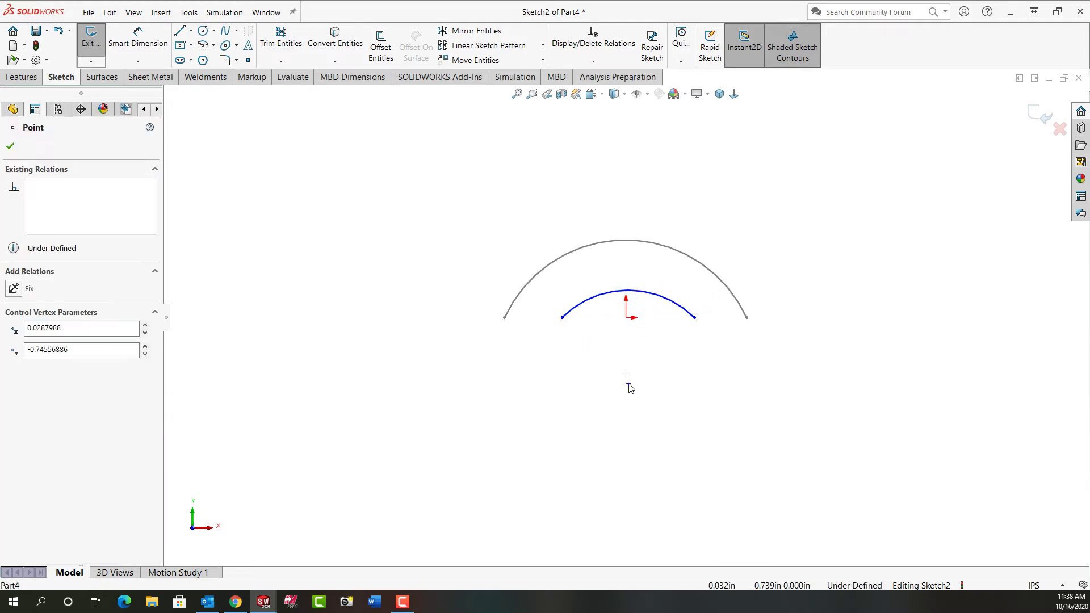
{"action": "left_click", "coordinate": [627, 319], "text": "ctrl"}
{"action": "left_click", "coordinate": [686, 280]}
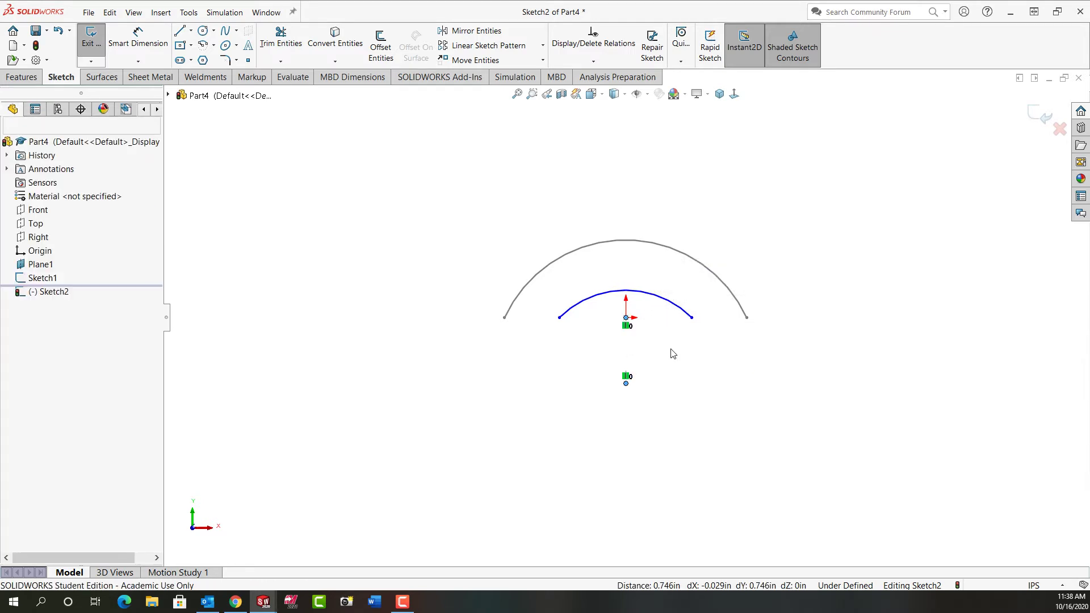
{"action": "left_click", "coordinate": [673, 354]}
{"action": "left_click", "coordinate": [692, 318]}
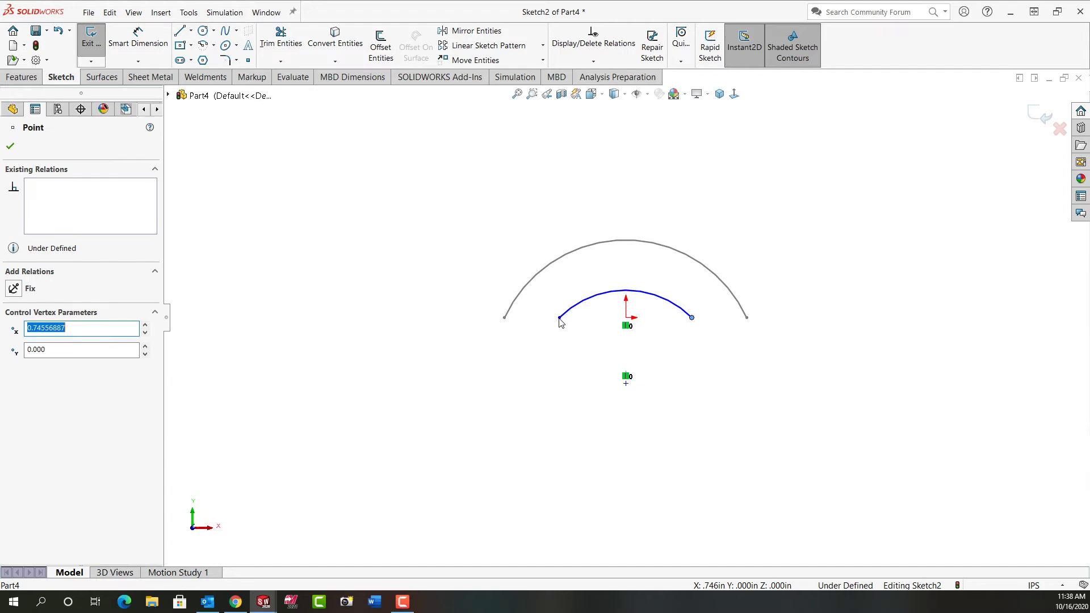
{"action": "left_click", "coordinate": [560, 318], "text": "ctrl"}
{"action": "left_click", "coordinate": [628, 322], "text": "ctrl"}
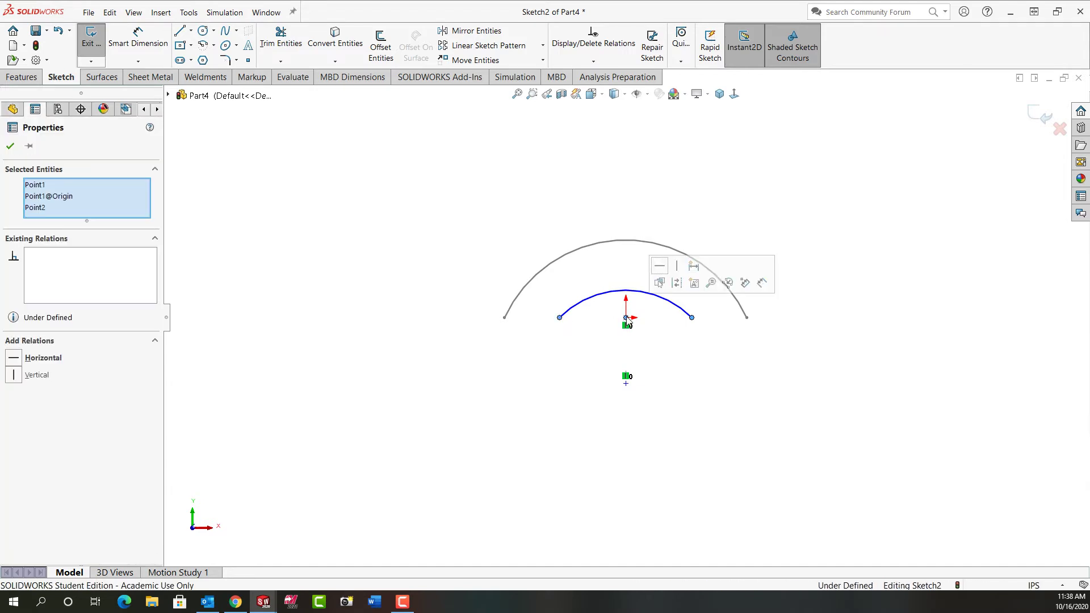
{"action": "left_click", "coordinate": [664, 267]}
{"action": "key", "text": "Escape"}
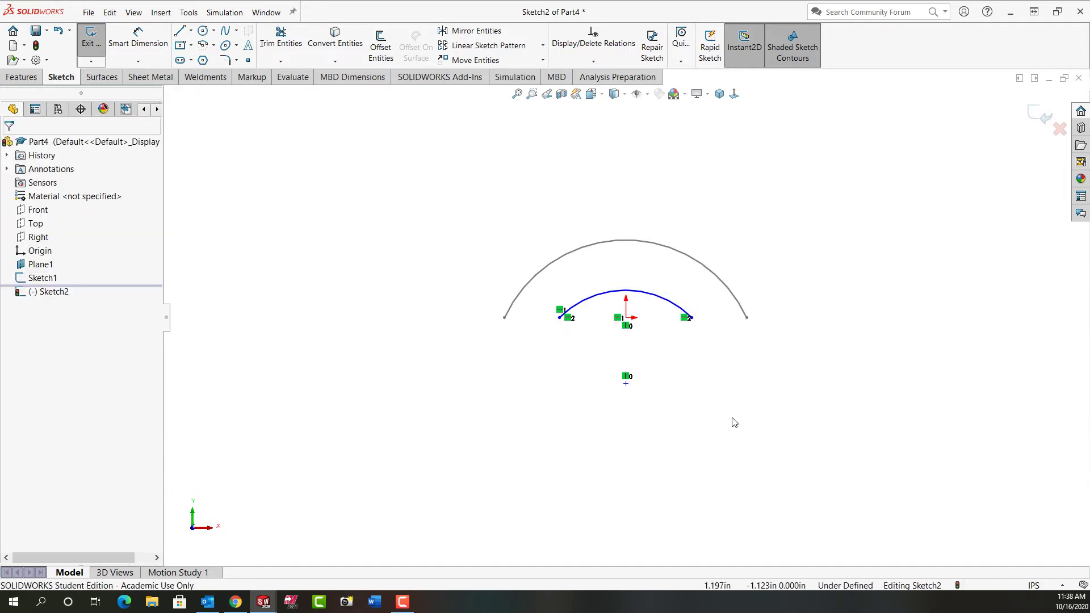
- Dimension the arc centre .250 below the origin and the radius to R.750
{"action": "right_click_drag", "start_coordinate": [730, 421], "coordinate": [719, 337]}
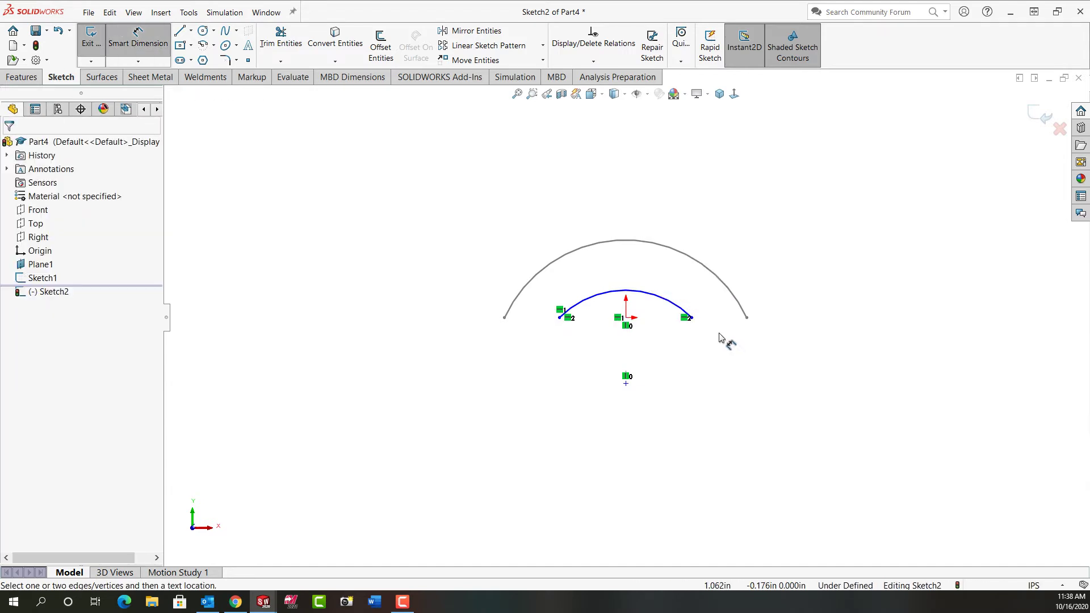
{"action": "left_click", "coordinate": [653, 295]}
{"action": "left_click", "coordinate": [626, 384]}
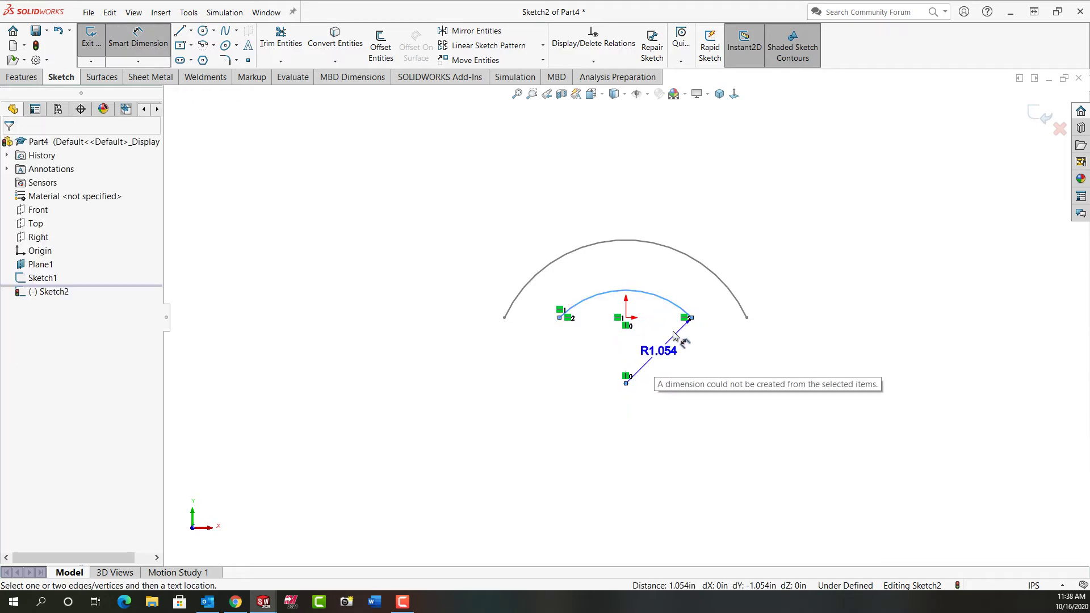
{"action": "left_click", "coordinate": [627, 318]}
{"action": "left_click", "coordinate": [668, 352]}
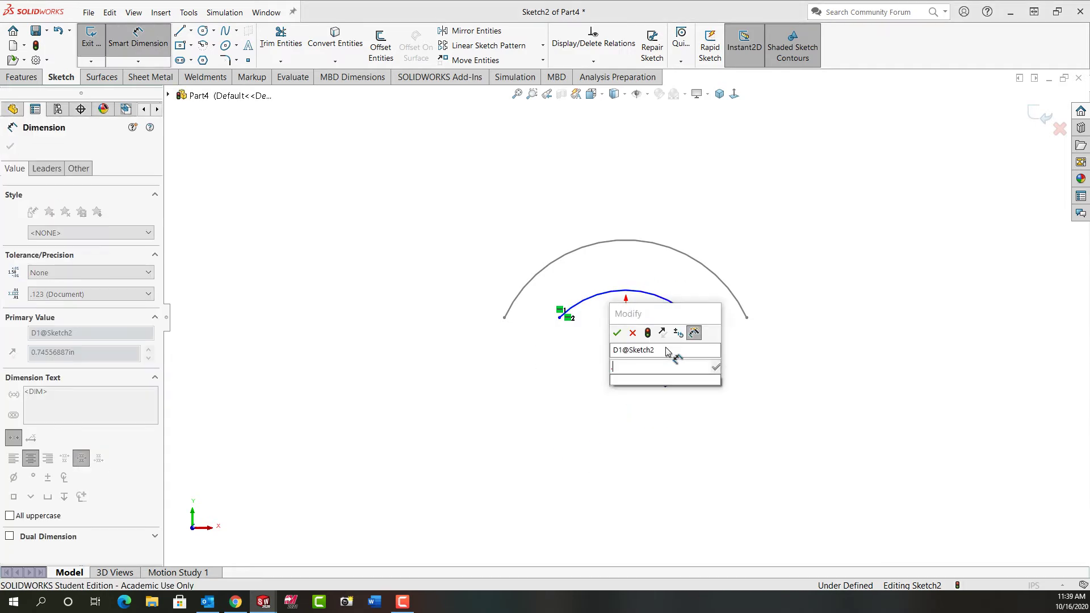
{"action": "type", "text": ".25"}
{"action": "key", "text": "Return"}
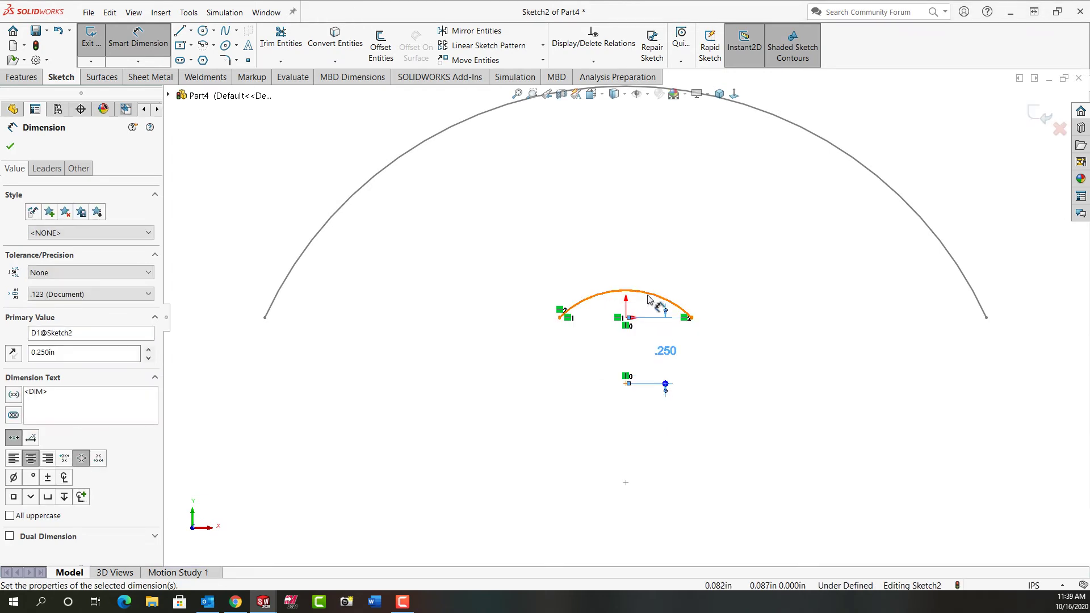
{"action": "left_click", "coordinate": [653, 296]}
{"action": "left_click", "coordinate": [689, 265]}
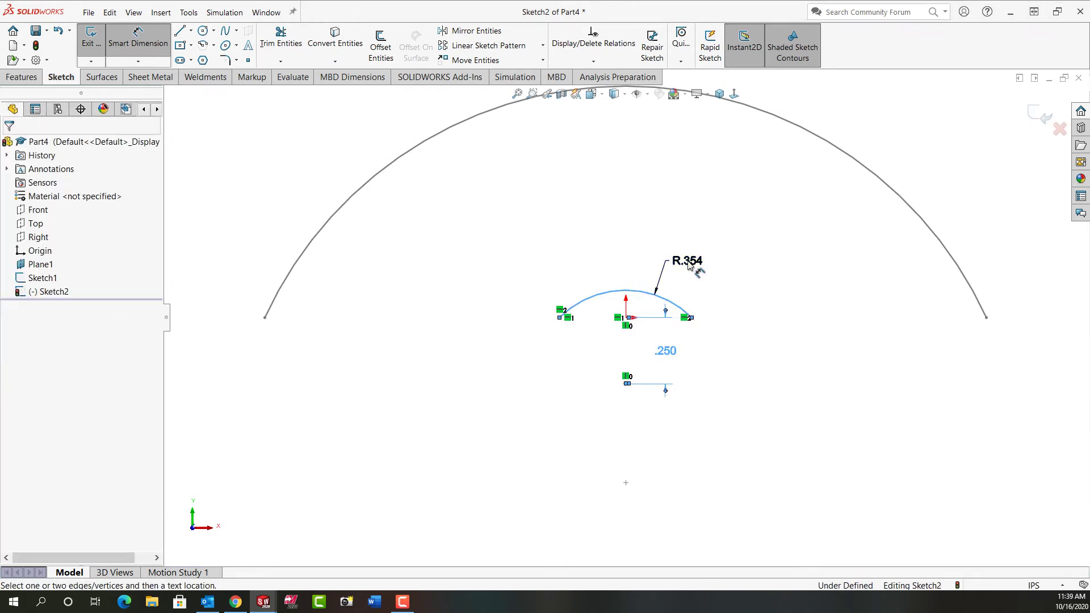
{"action": "type", "text": ".75"}
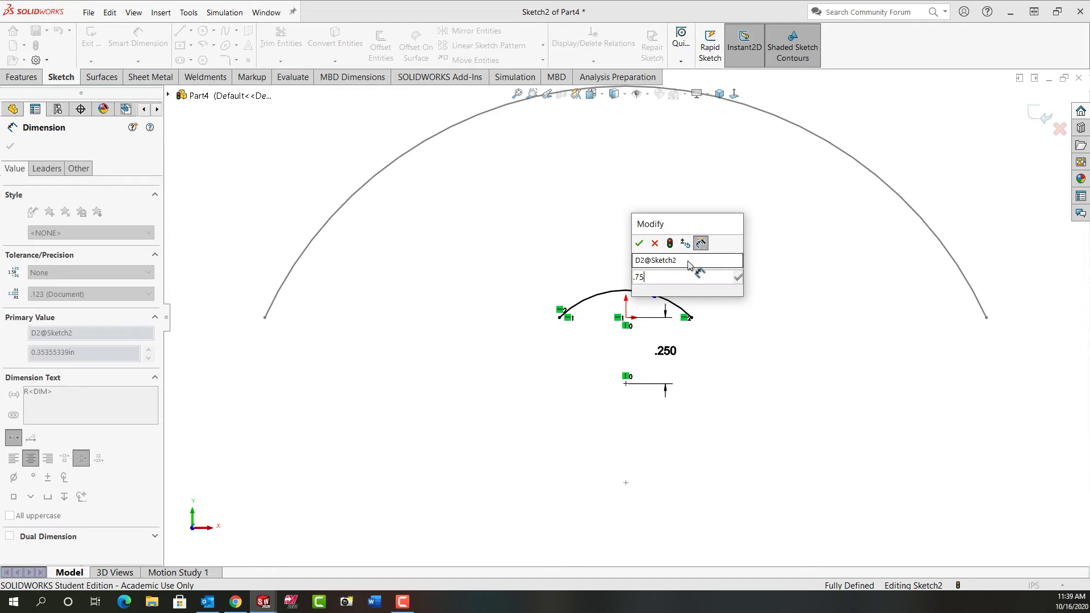
{"action": "key", "text": "Return"}
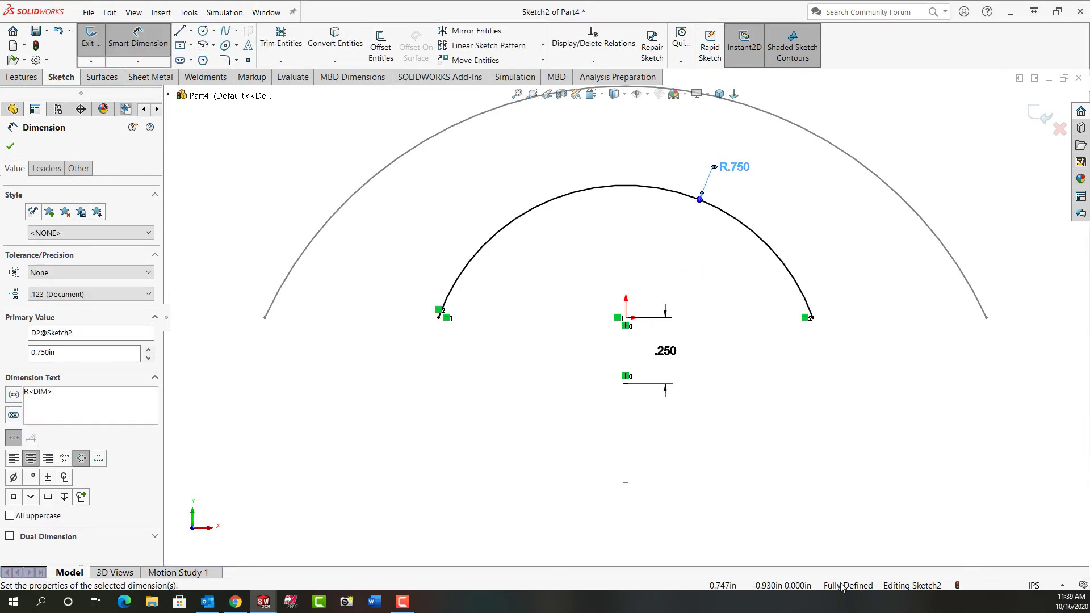
{"action": "right_click", "coordinate": [747, 441]}
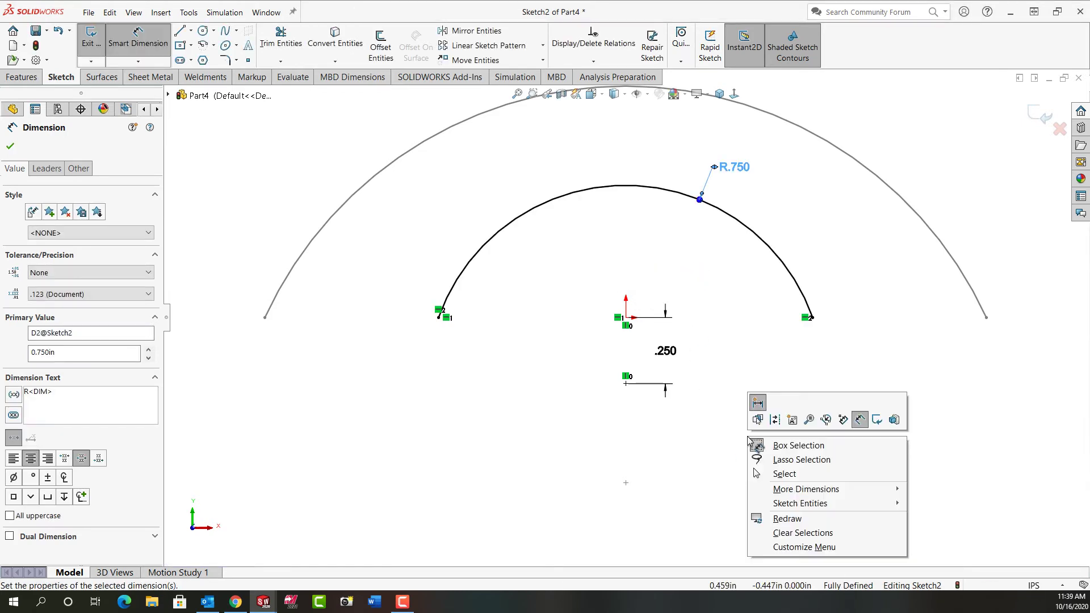
- Close Sketch2 and start a new sketch on the Right plane, viewed normal to it
{"action": "left_click", "coordinate": [863, 419]}
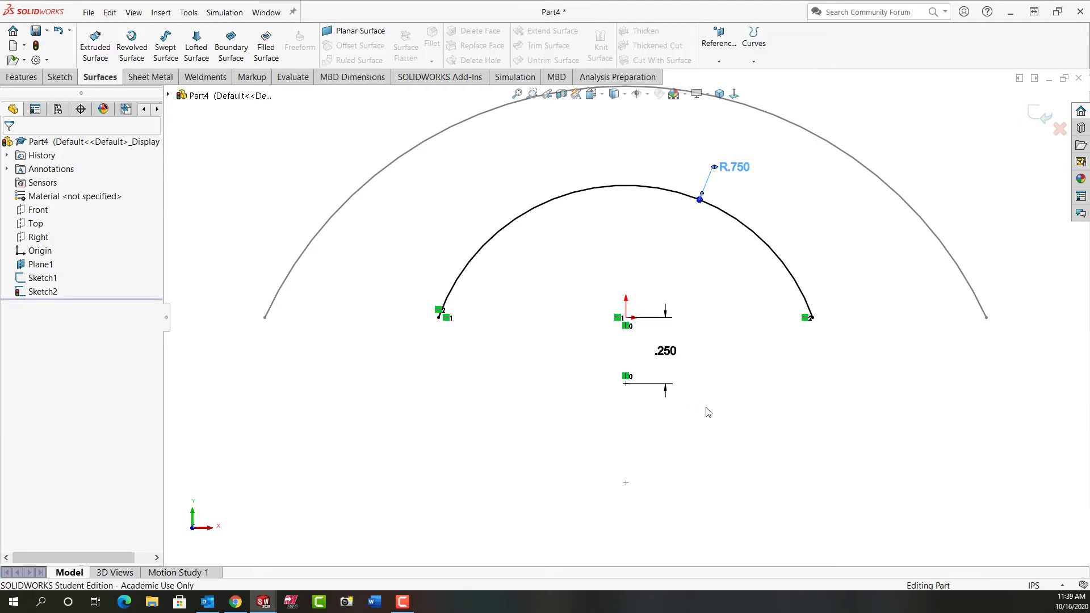
{"action": "left_click", "coordinate": [720, 94]}
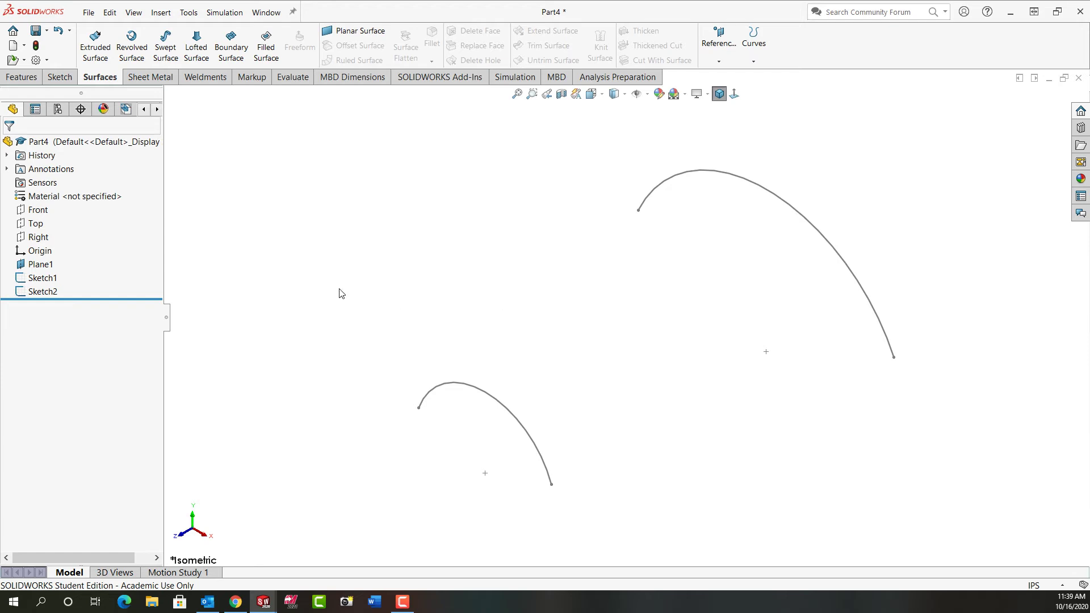
{"action": "left_click", "coordinate": [38, 237]}
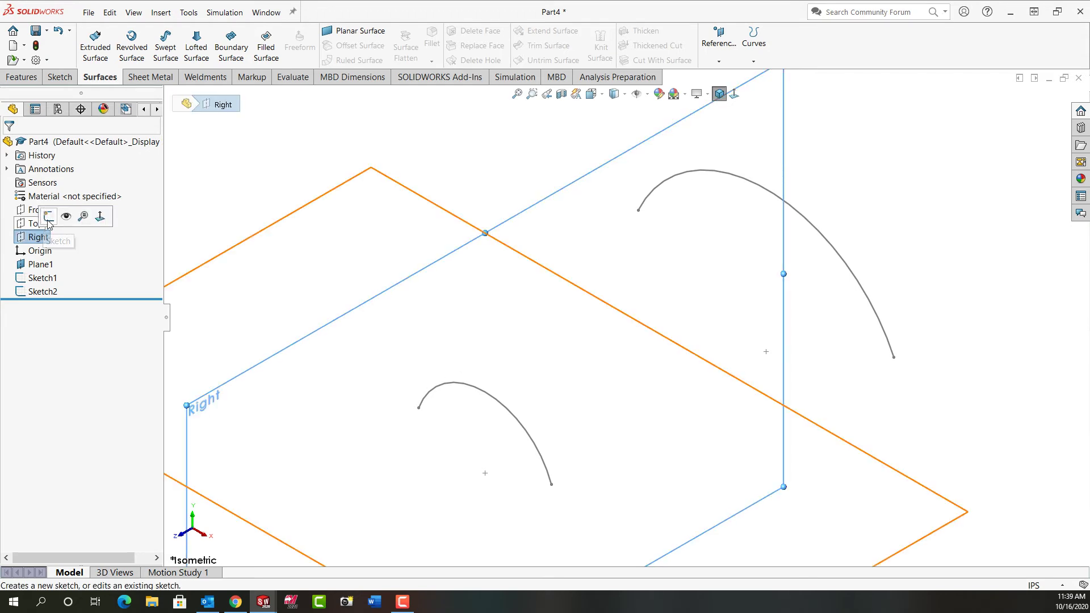
{"action": "left_click", "coordinate": [48, 218]}
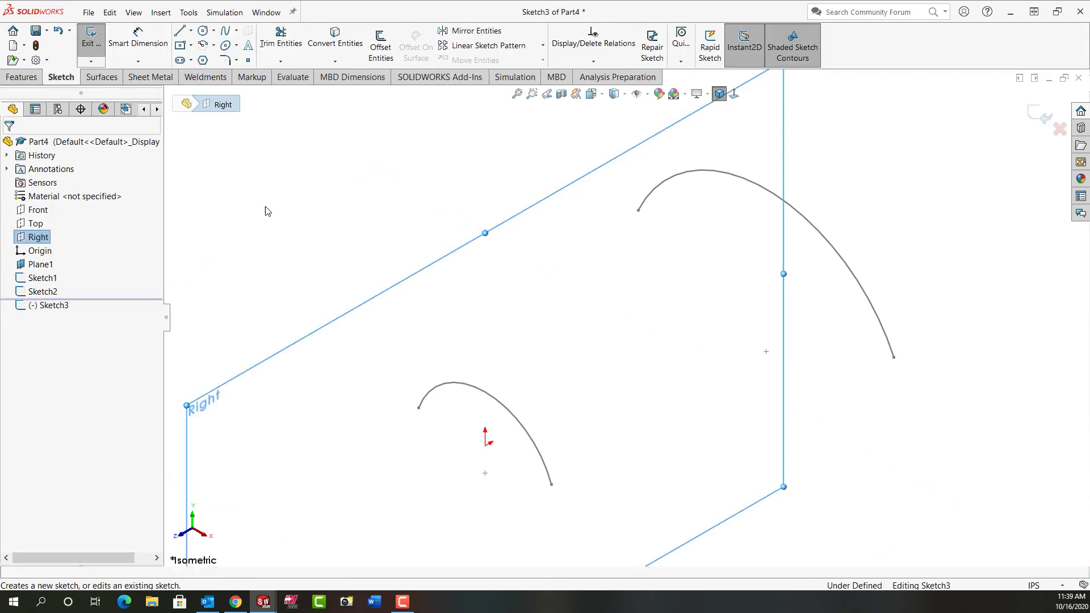
{"action": "left_click", "coordinate": [734, 94]}
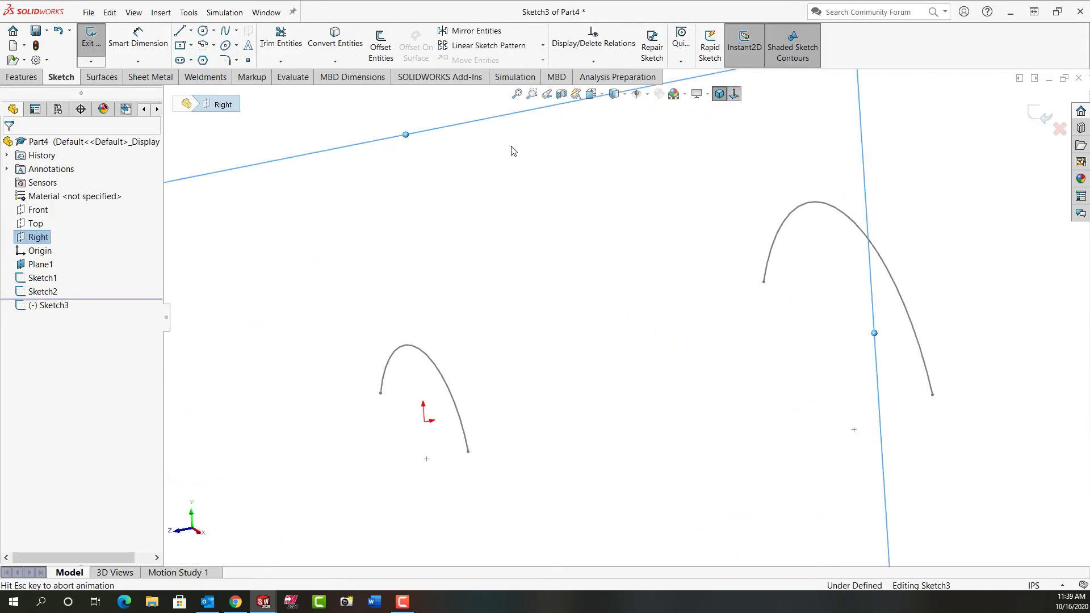
- Draw a three-point guide arc from the left profile's top to the right profile
{"action": "left_click", "coordinate": [205, 45]}
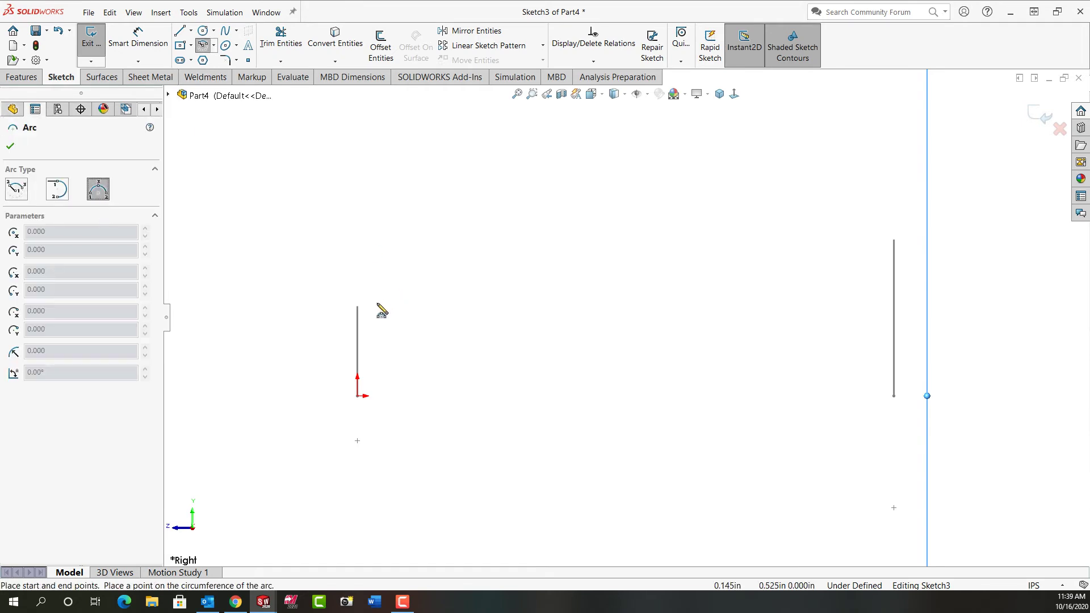
{"action": "left_click", "coordinate": [358, 306]}
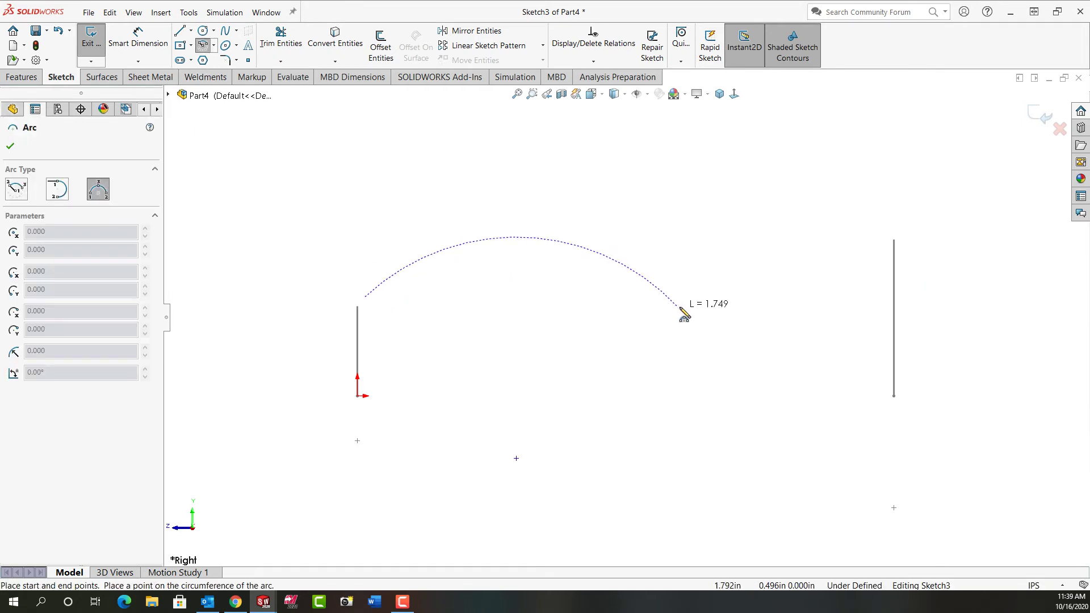
{"action": "left_click", "coordinate": [892, 230]}
{"action": "left_click", "coordinate": [662, 301]}
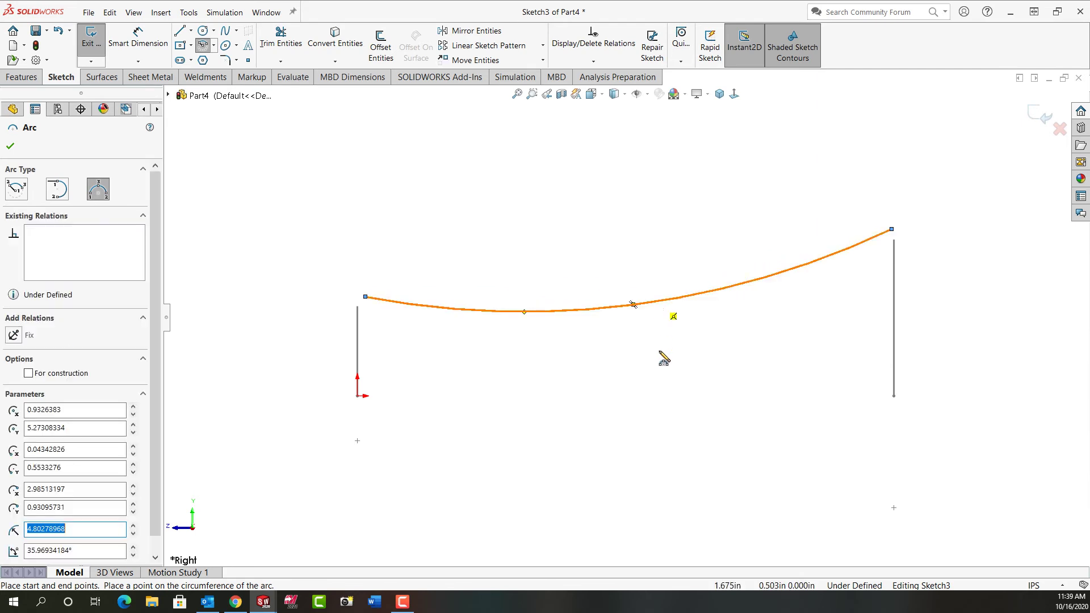
- Dimension the guide arc to a radius of 4
{"action": "right_click_drag", "start_coordinate": [662, 396], "coordinate": [668, 329]}
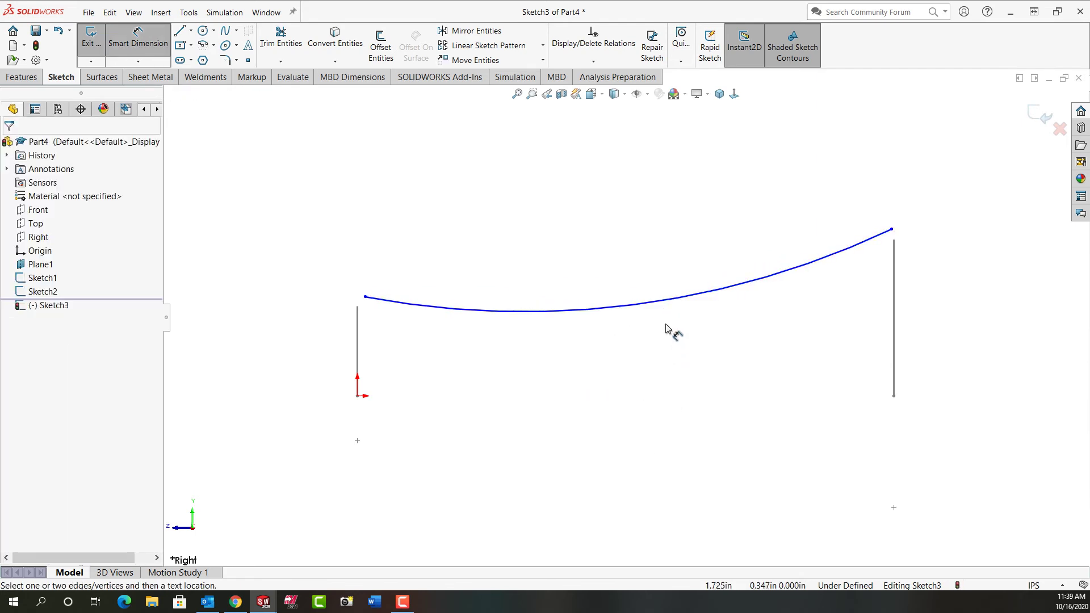
{"action": "left_click", "coordinate": [664, 301]}
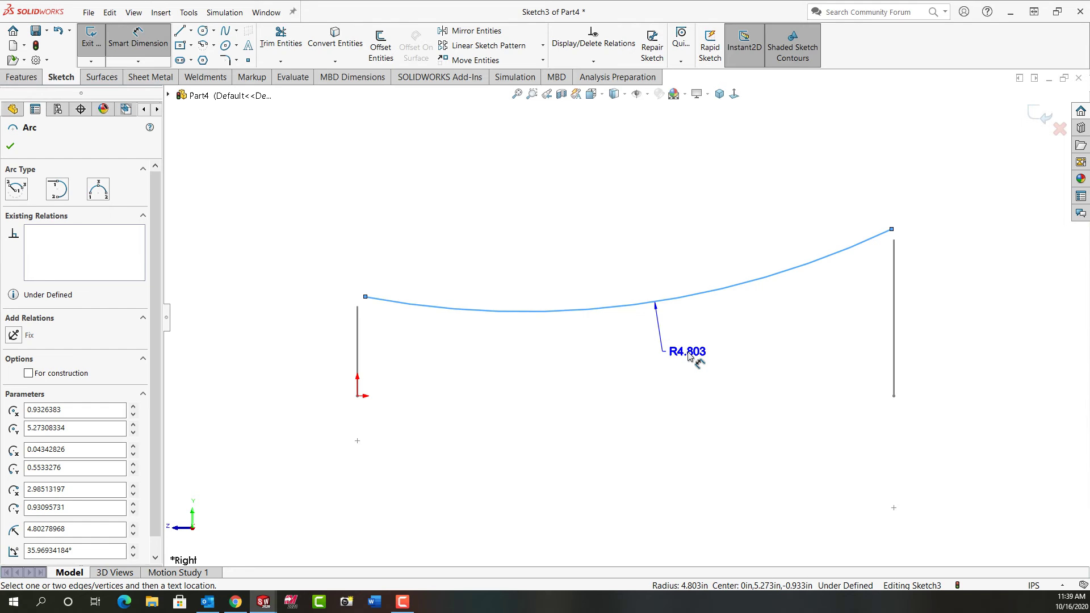
{"action": "left_click", "coordinate": [688, 355]}
{"action": "type", "text": "4"}
{"action": "key", "text": "Return"}
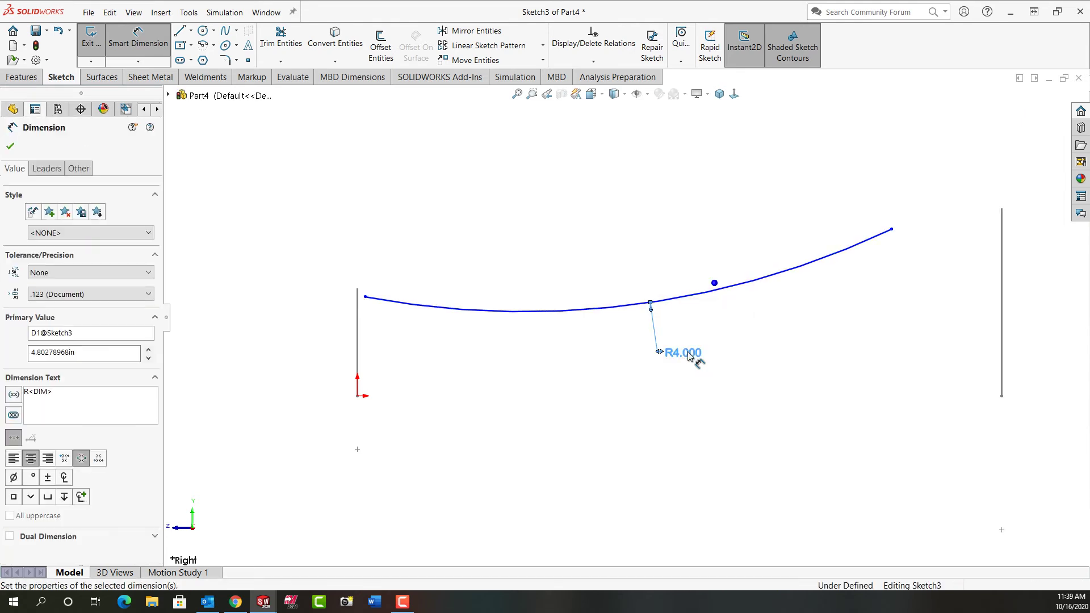
{"action": "key", "text": "Escape"}
{"action": "key", "text": "Escape"}
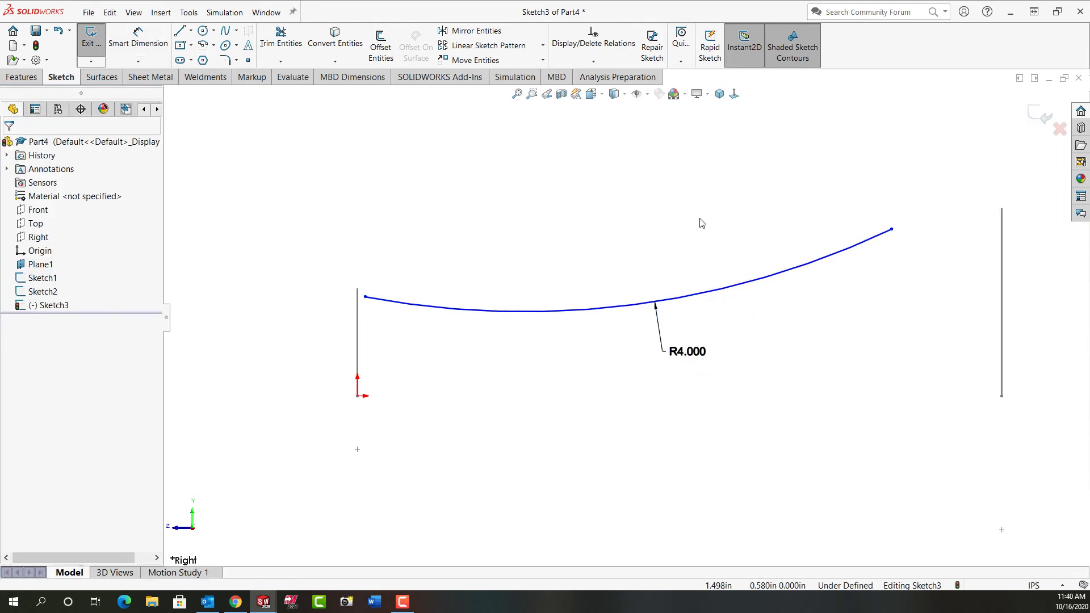
- In isometric view, pierce the guide arc's upper endpoint onto the Sketch1 profile arc
{"action": "left_click", "coordinate": [719, 95]}
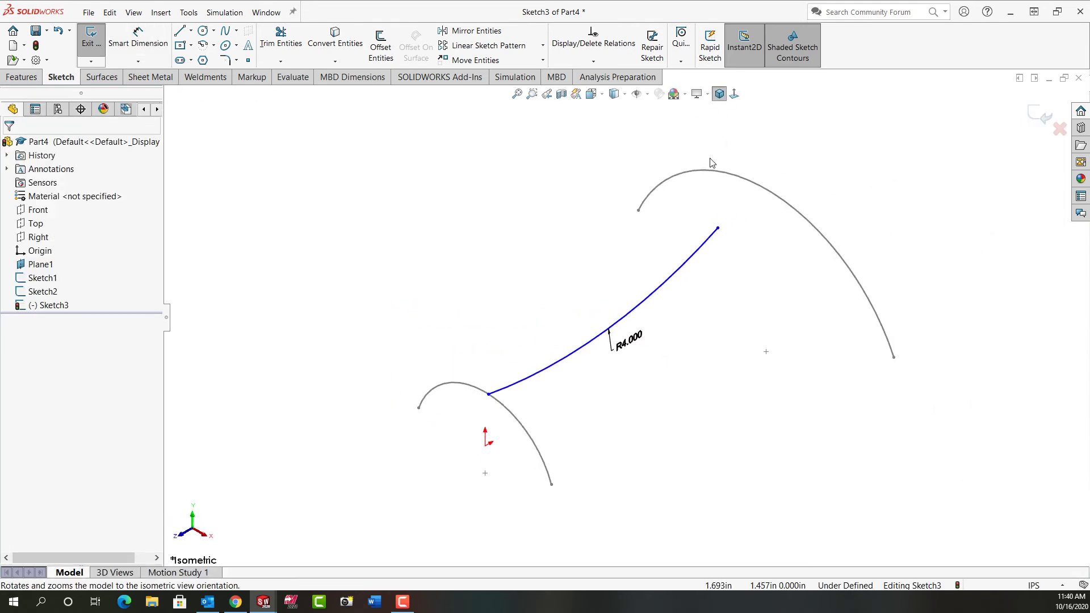
{"action": "left_click", "coordinate": [718, 228]}
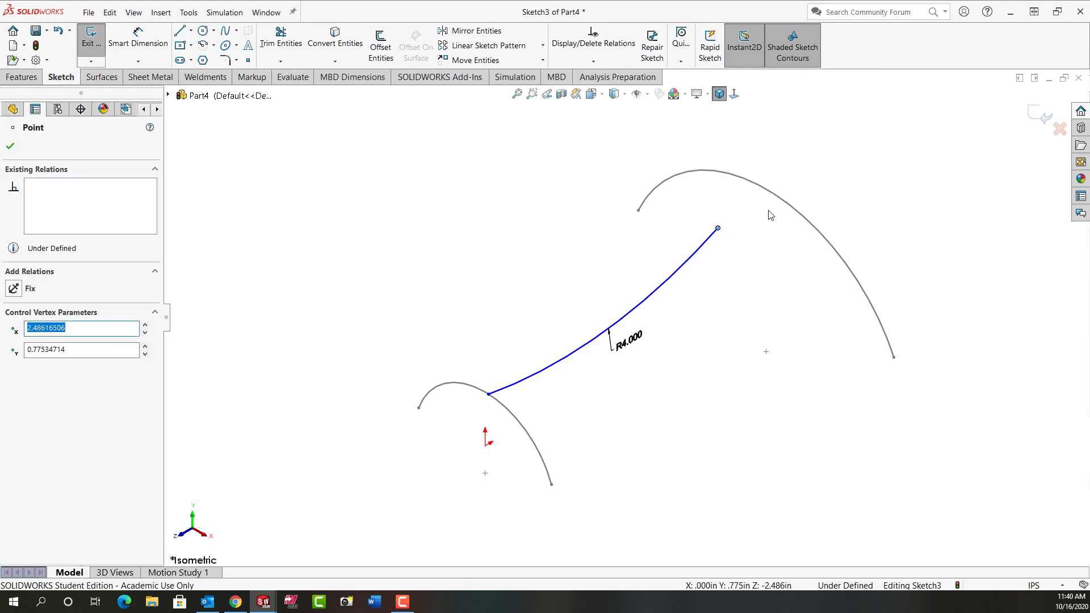
{"action": "left_click", "coordinate": [776, 199], "text": "ctrl"}
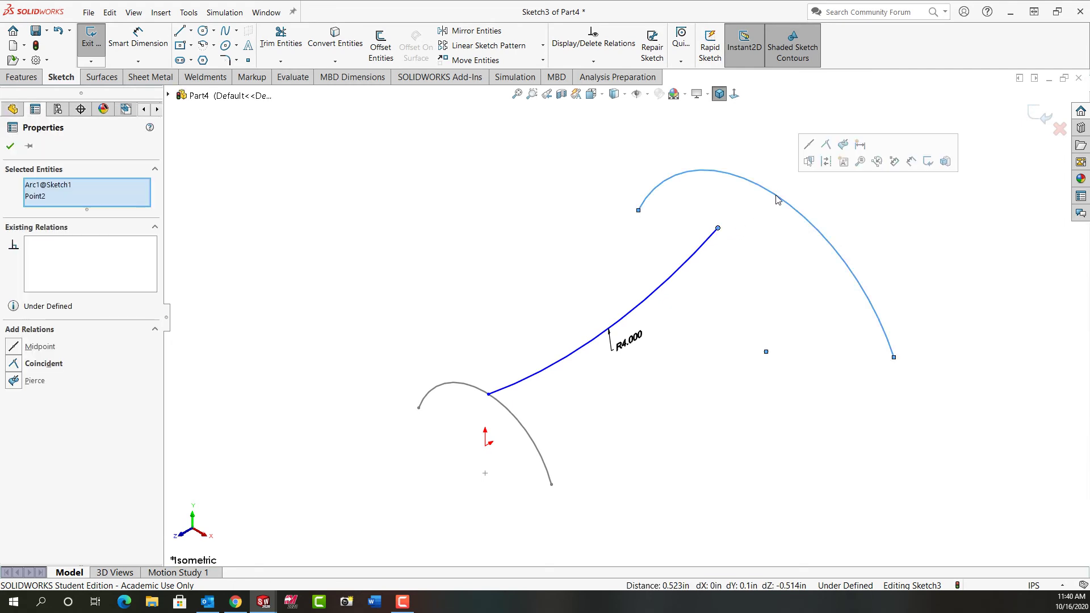
{"action": "left_click", "coordinate": [843, 144]}
{"action": "left_click", "coordinate": [764, 324]}
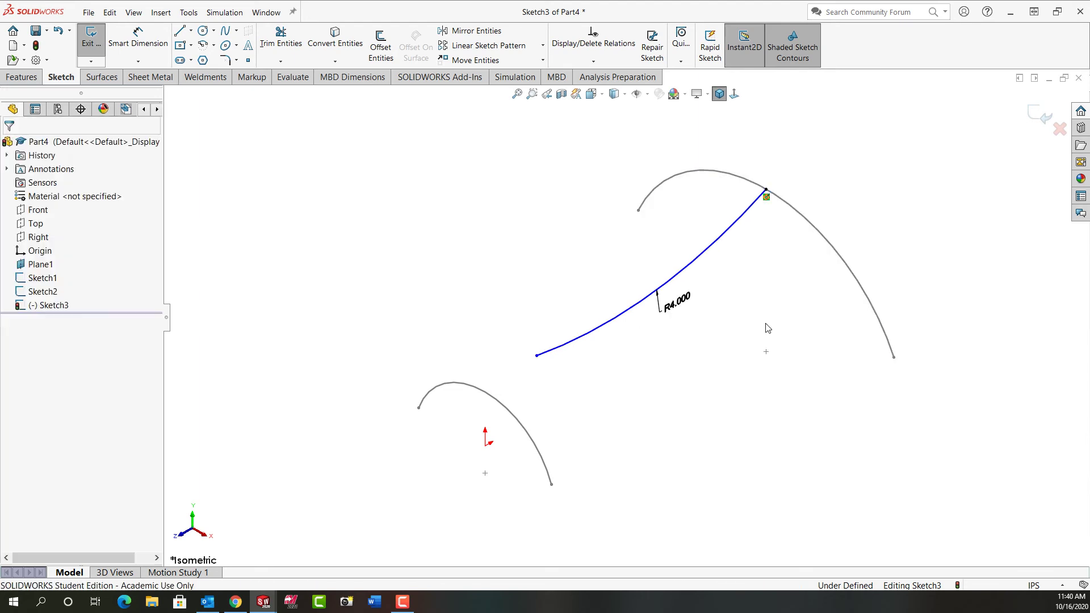
- Attach the guide arc's lower endpoint to the Sketch2 arc and exit the sketch
{"action": "left_click", "coordinate": [537, 356]}
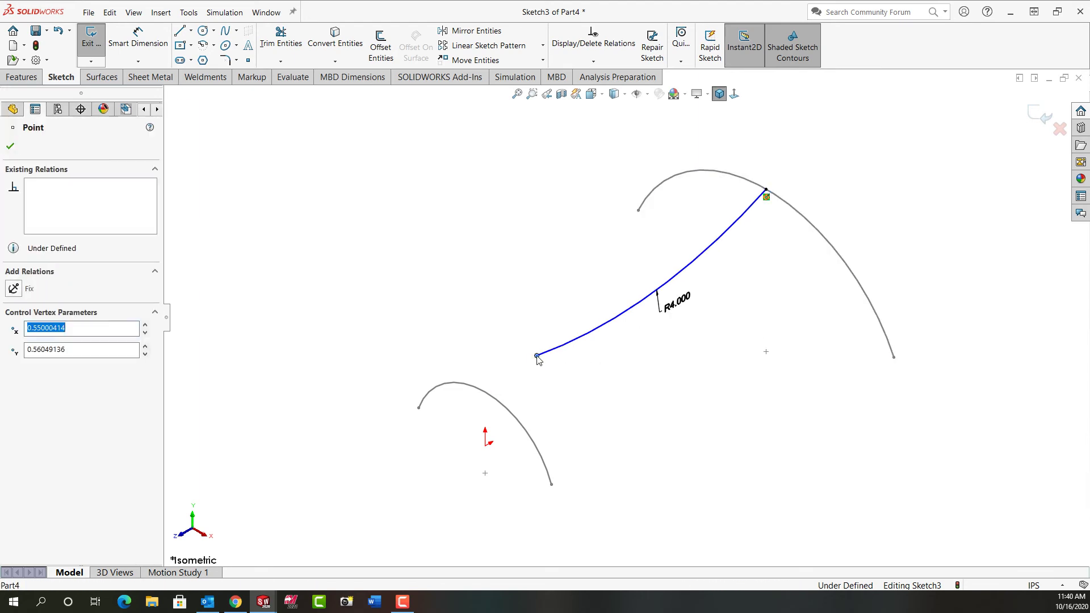
{"action": "left_click", "coordinate": [503, 407], "text": "ctrl"}
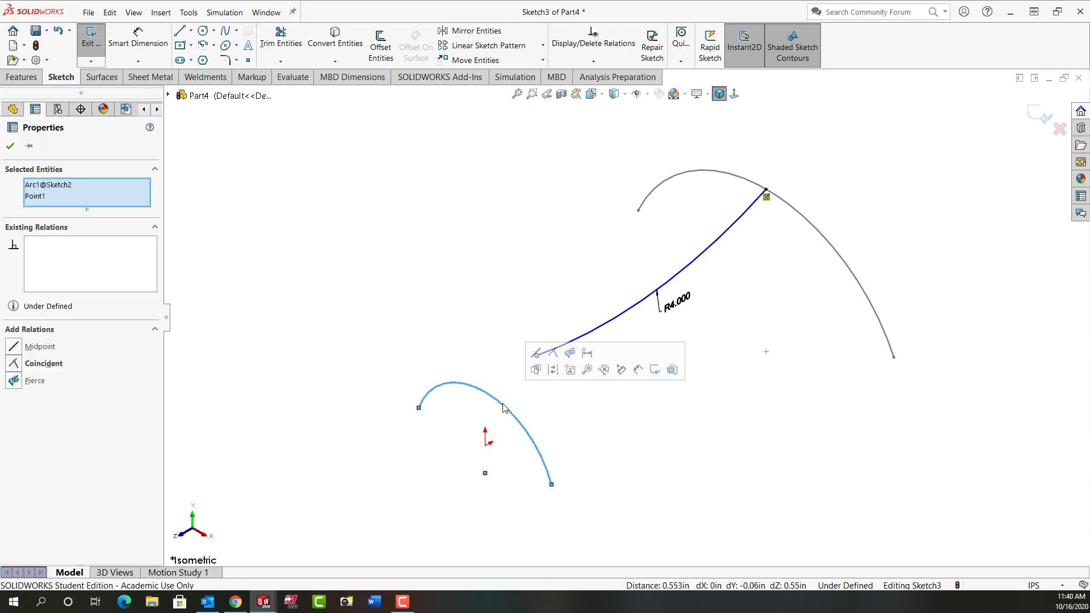
{"action": "left_click", "coordinate": [571, 353]}
{"action": "left_click", "coordinate": [623, 409]}
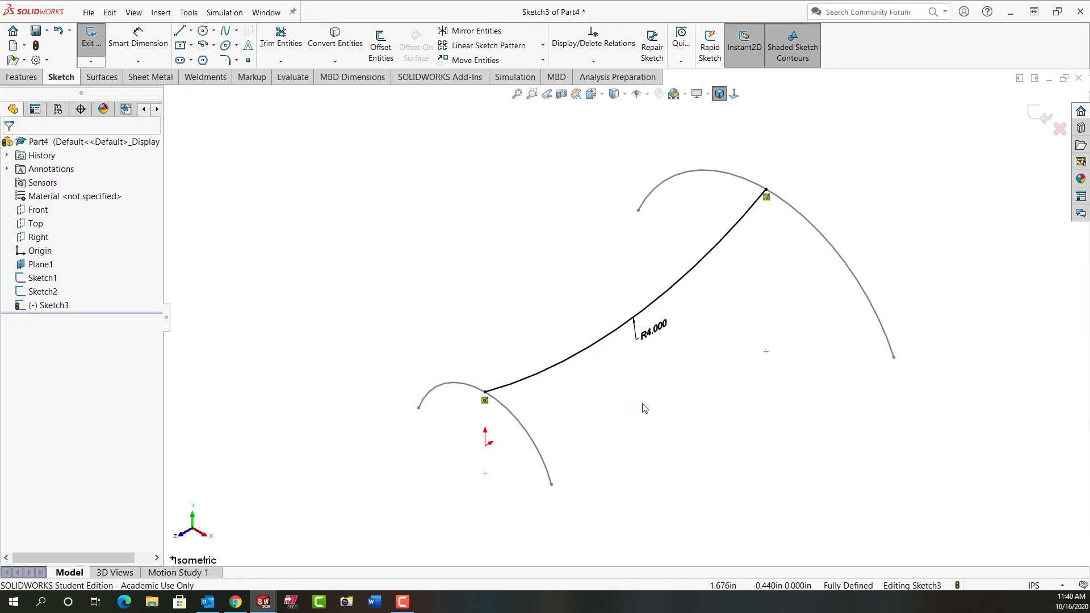
{"action": "right_click", "coordinate": [644, 408]}
{"action": "left_click", "coordinate": [767, 382]}
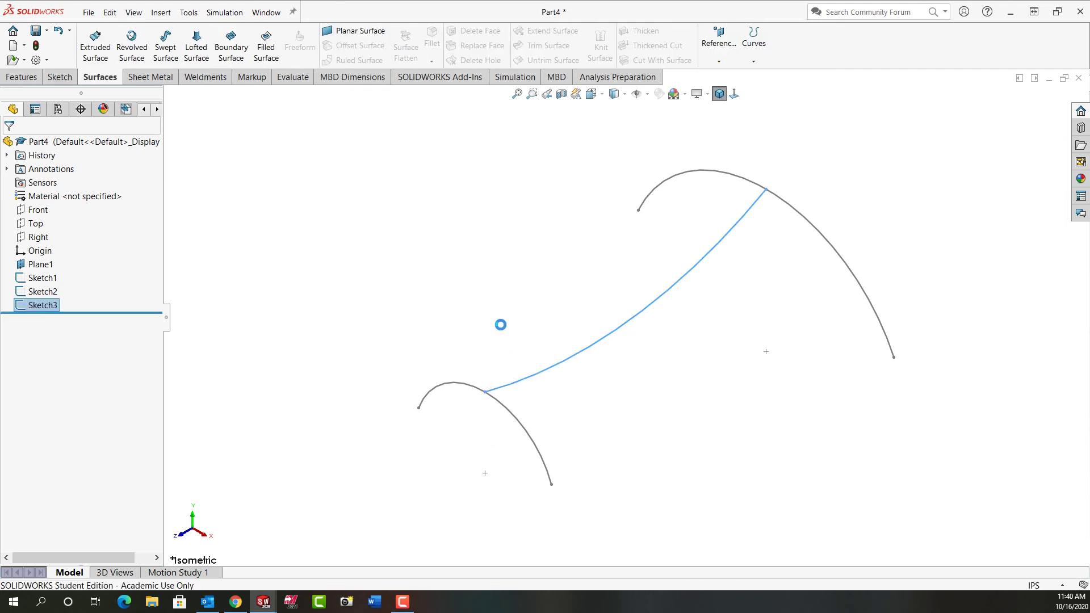
{"action": "left_click", "coordinate": [451, 302]}
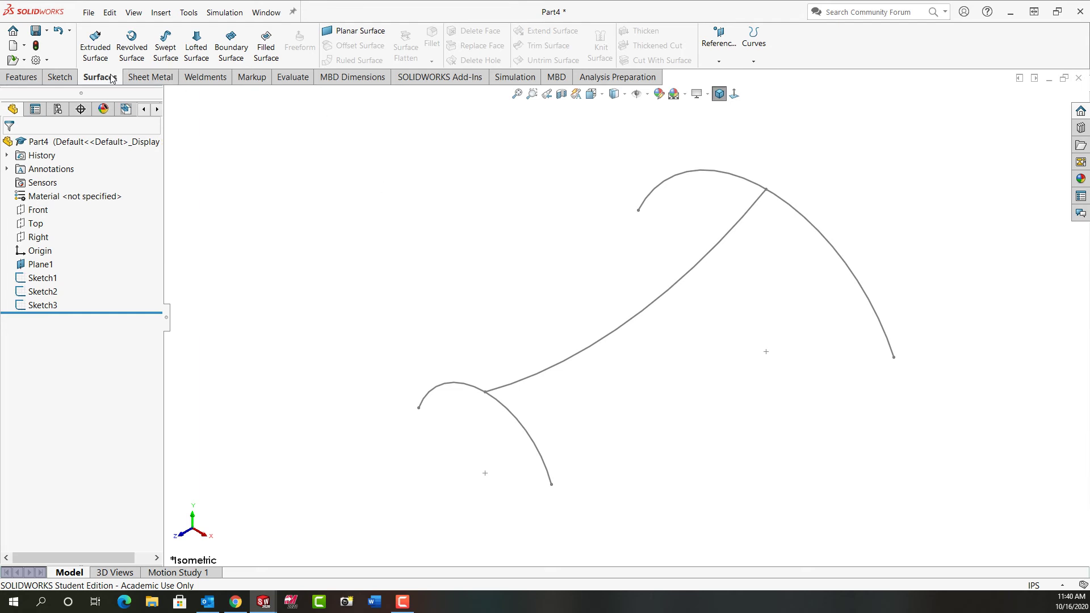
{"action": "right_click", "coordinate": [139, 80]}
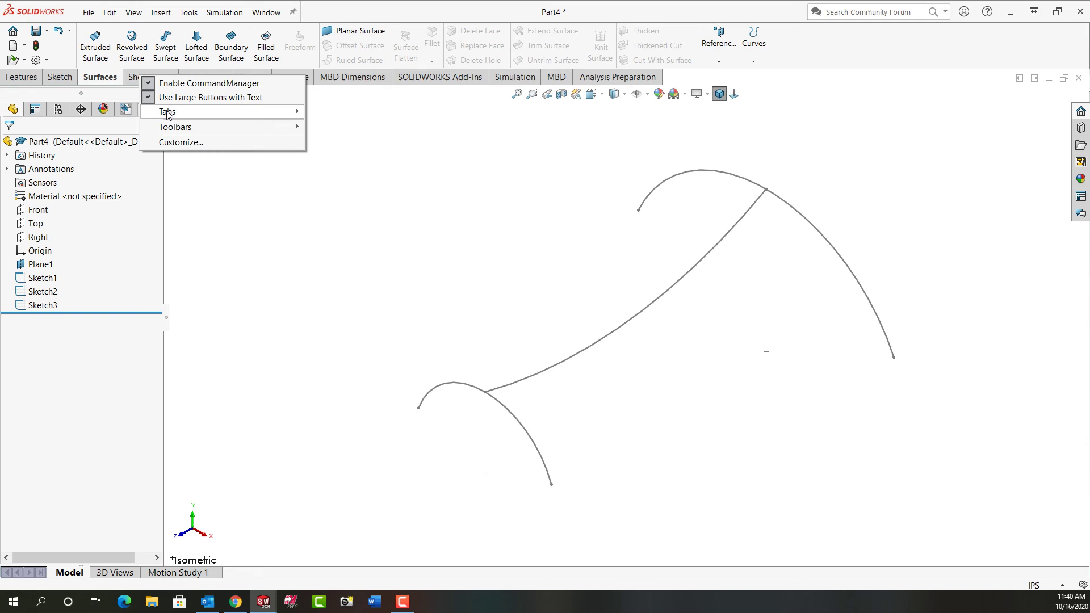
{"action": "mouse_move", "coordinate": [170, 111]}
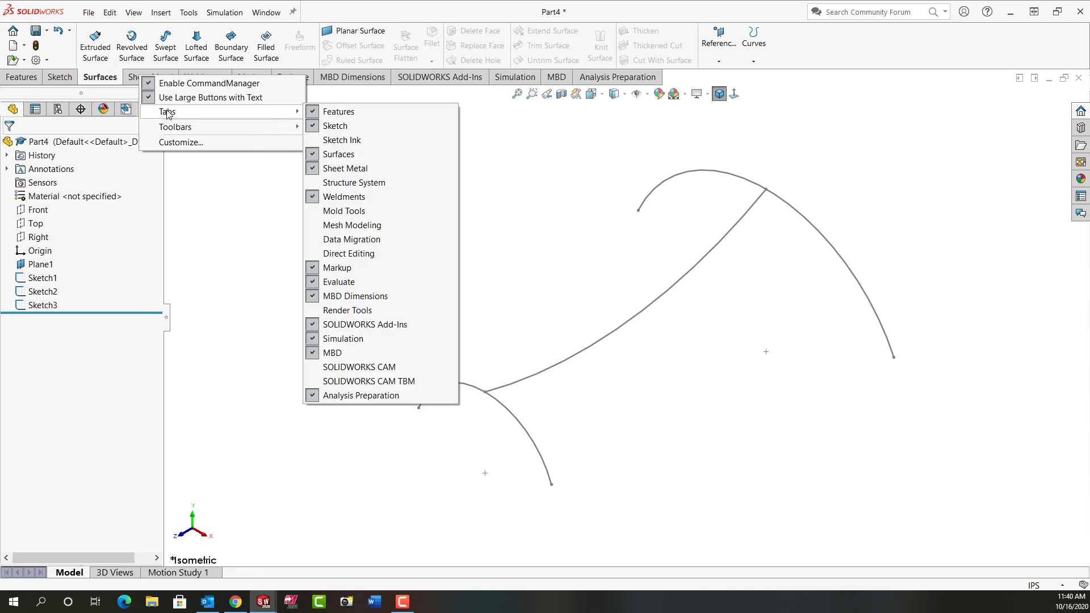
{"action": "left_click", "coordinate": [313, 155]}
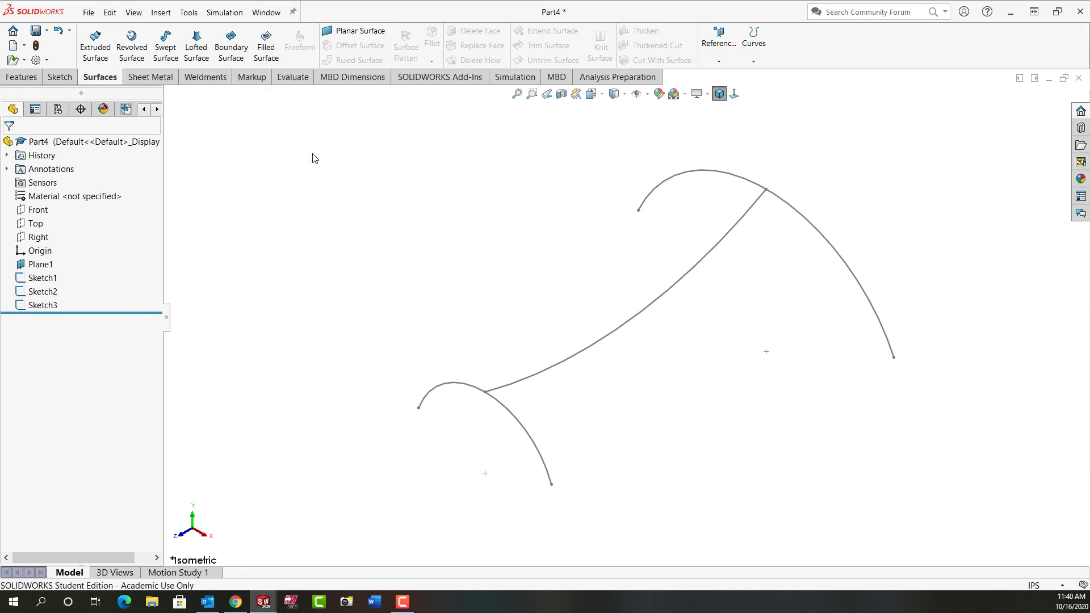
{"action": "right_click", "coordinate": [213, 81]}
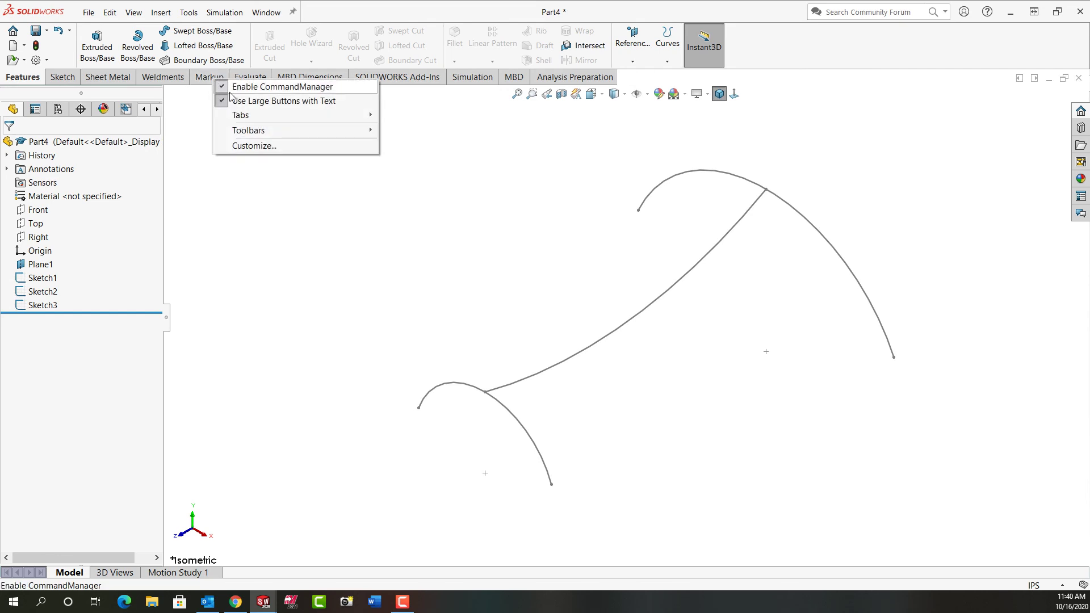
{"action": "mouse_move", "coordinate": [240, 115]}
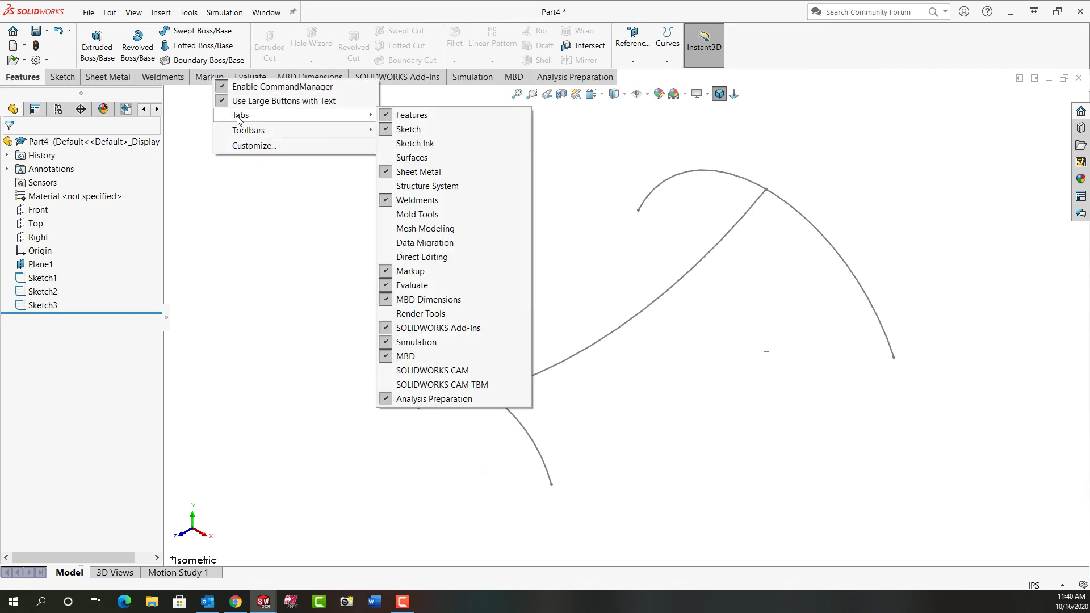
{"action": "left_click", "coordinate": [401, 157]}
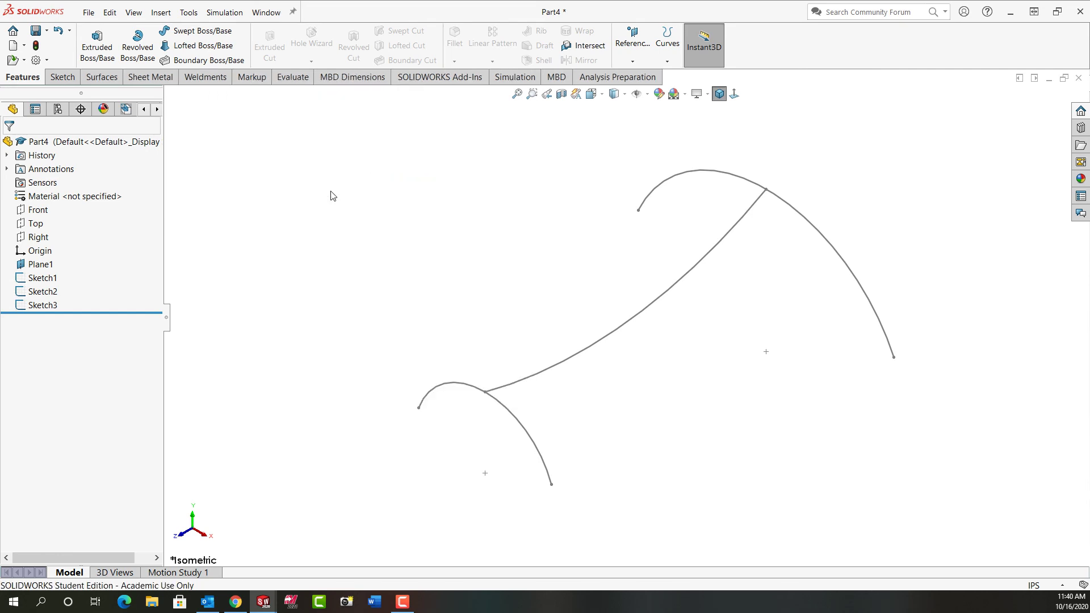
{"action": "left_click", "coordinate": [102, 78]}
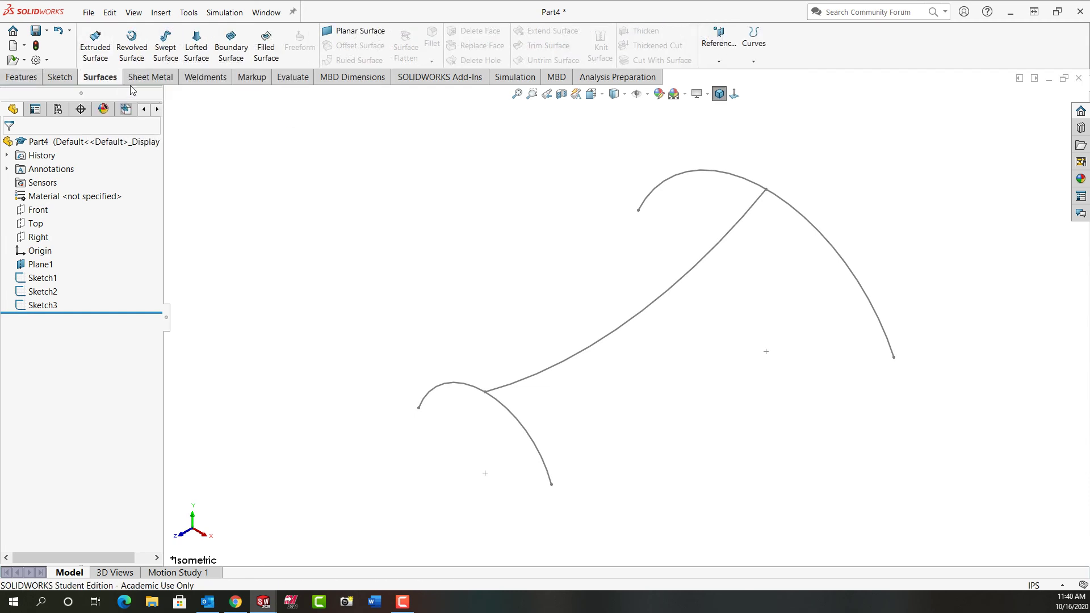
- Loft a surface between the Sketch1 and Sketch2 arcs using Sketch3 as the guide curve
{"action": "left_click", "coordinate": [196, 54]}
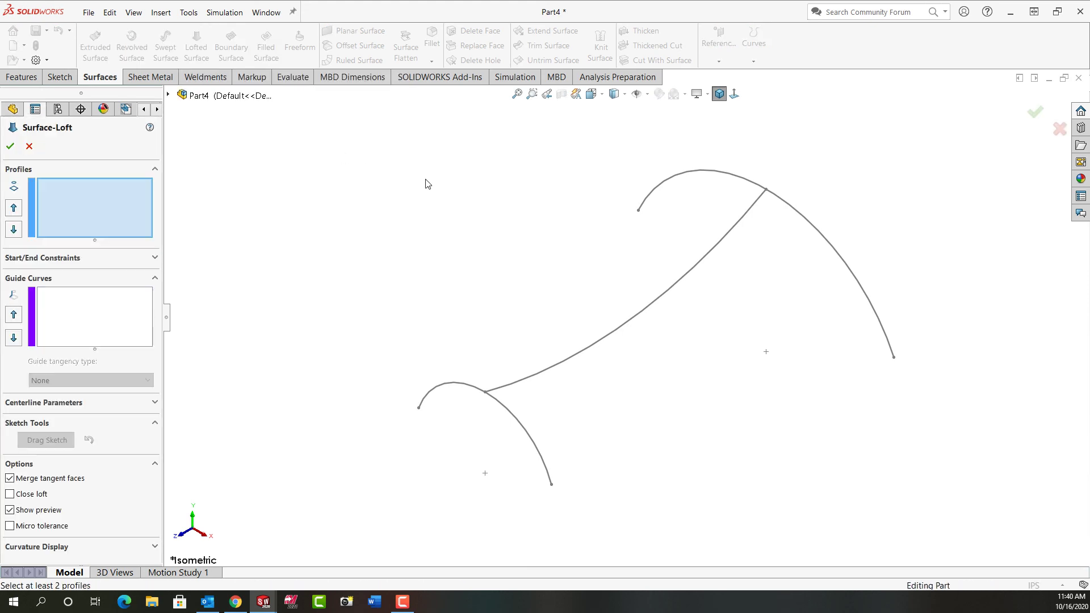
{"action": "left_click", "coordinate": [649, 201]}
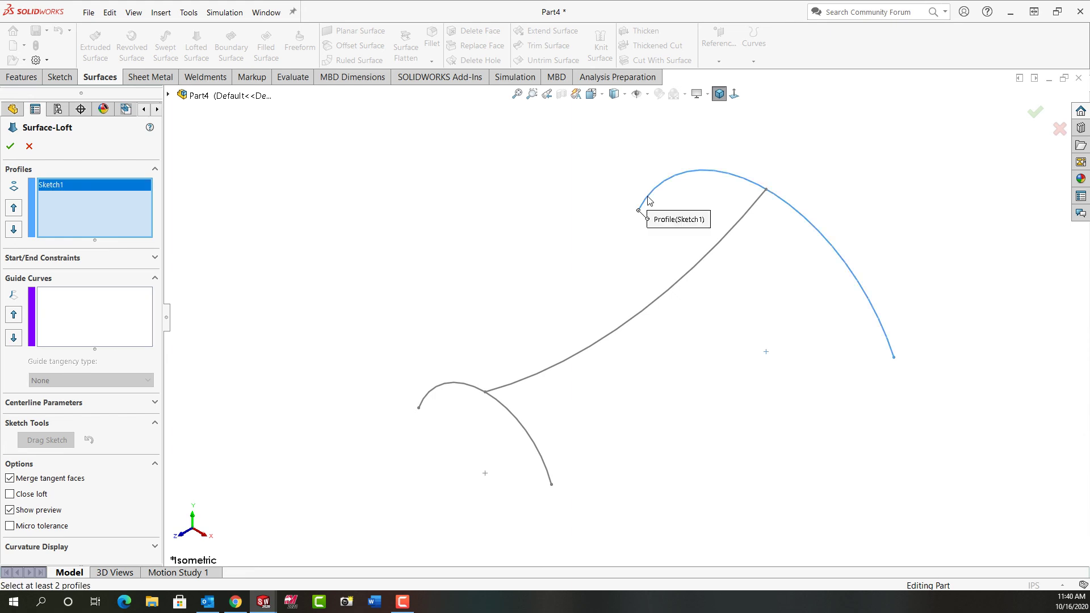
{"action": "left_click", "coordinate": [424, 402]}
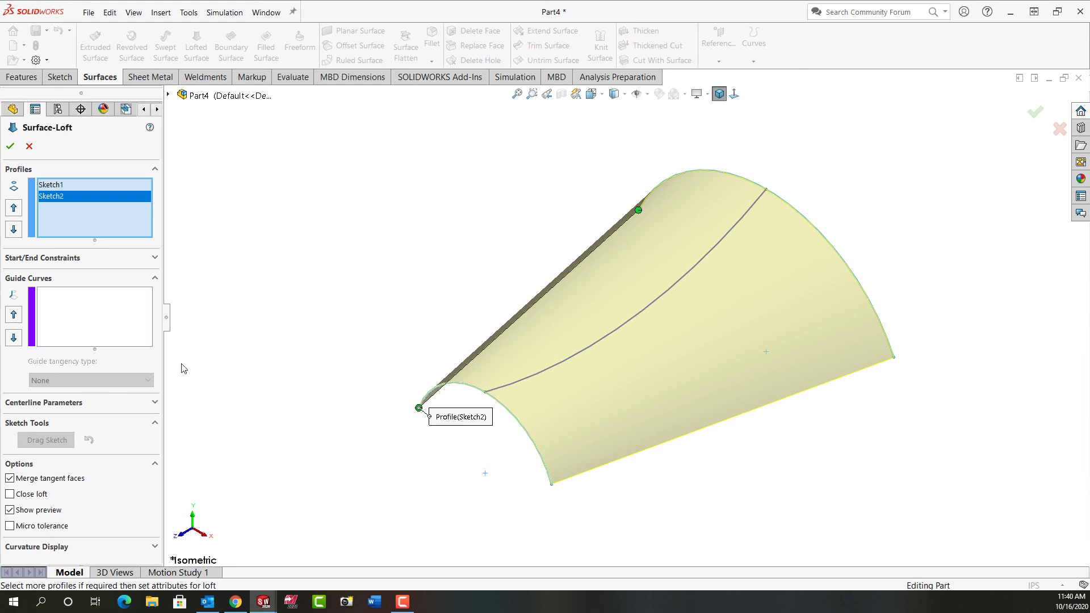
{"action": "left_click", "coordinate": [94, 315]}
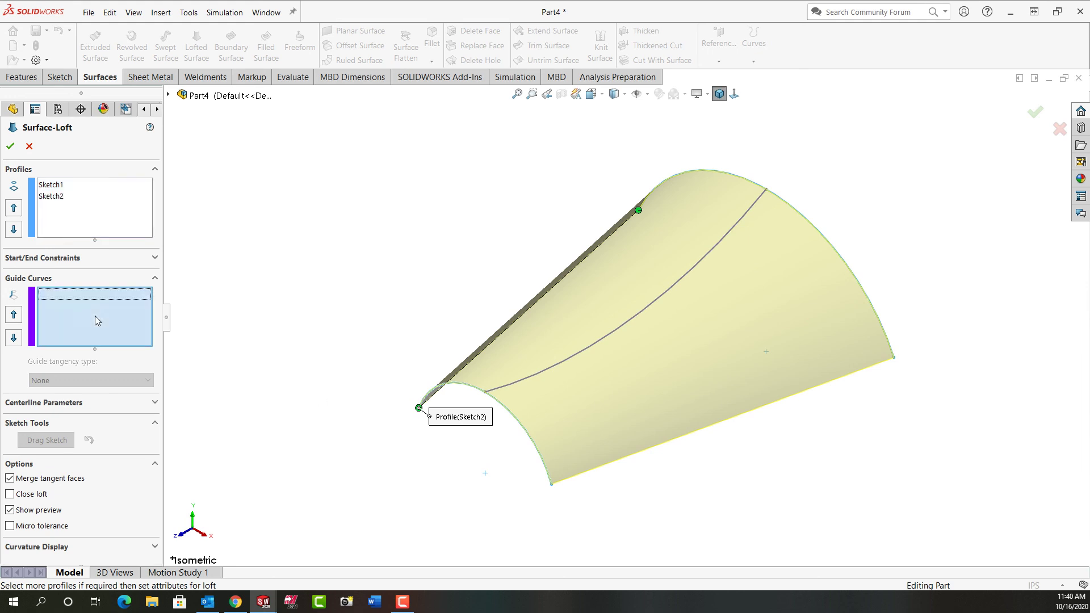
{"action": "left_click", "coordinate": [529, 377]}
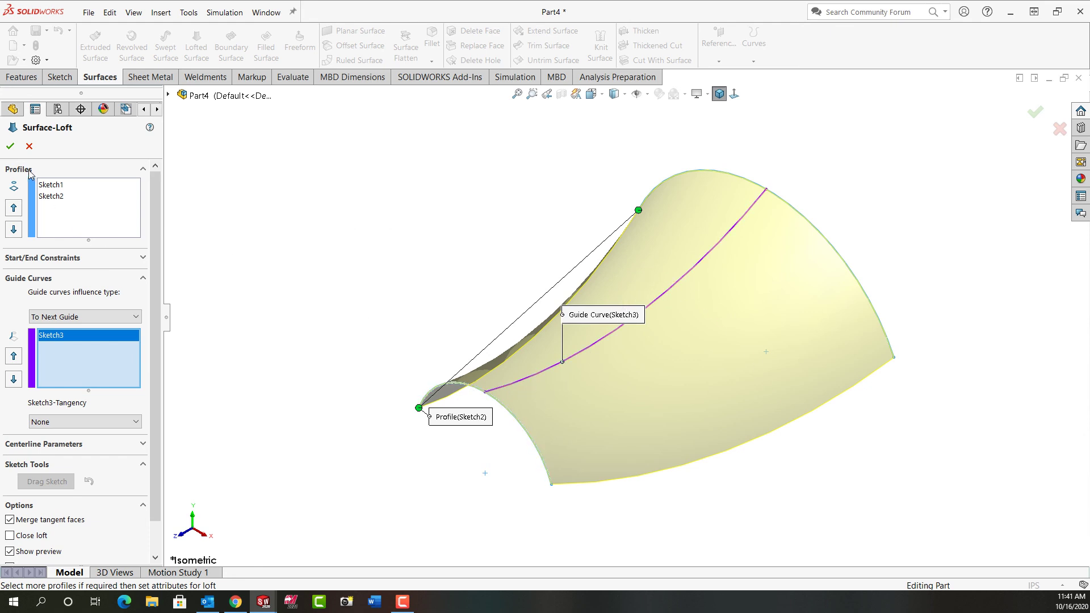
{"action": "left_click", "coordinate": [10, 146]}
{"action": "key", "text": "Return"}
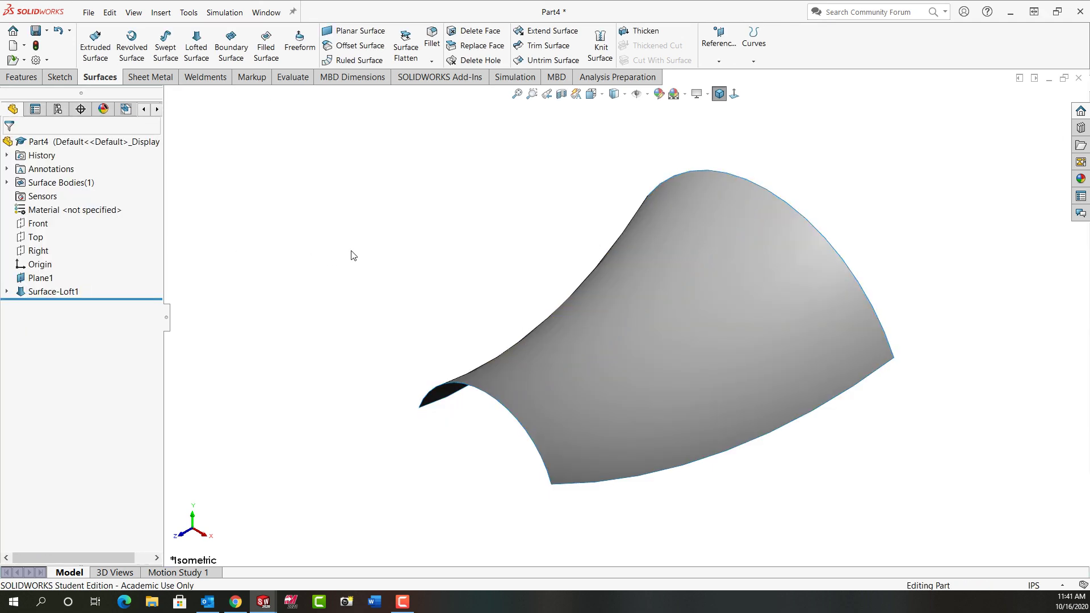